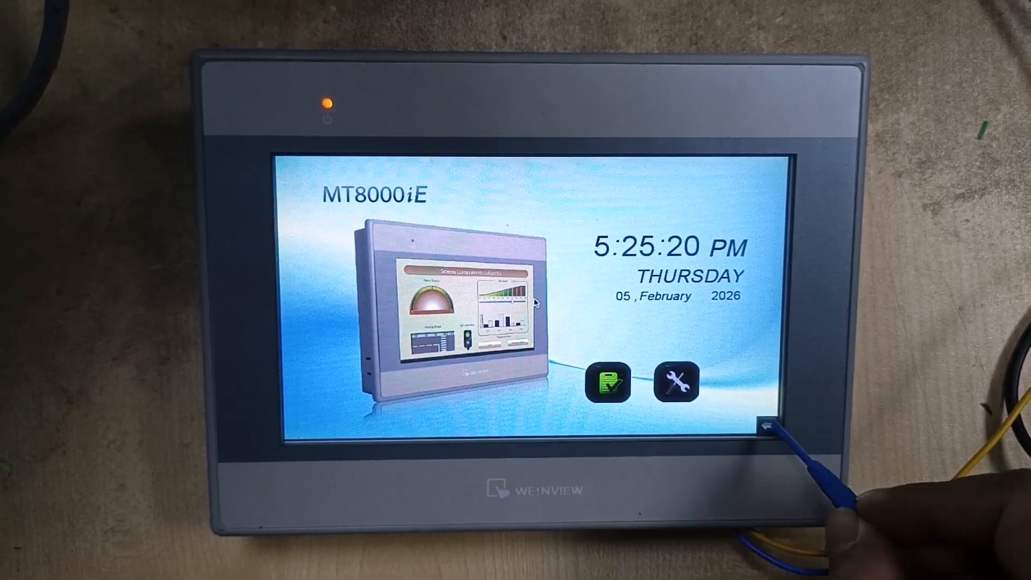
Step: Open the HMI's system settings, entering the system password to unlock them
left_click(759, 427)
left_click(674, 423)
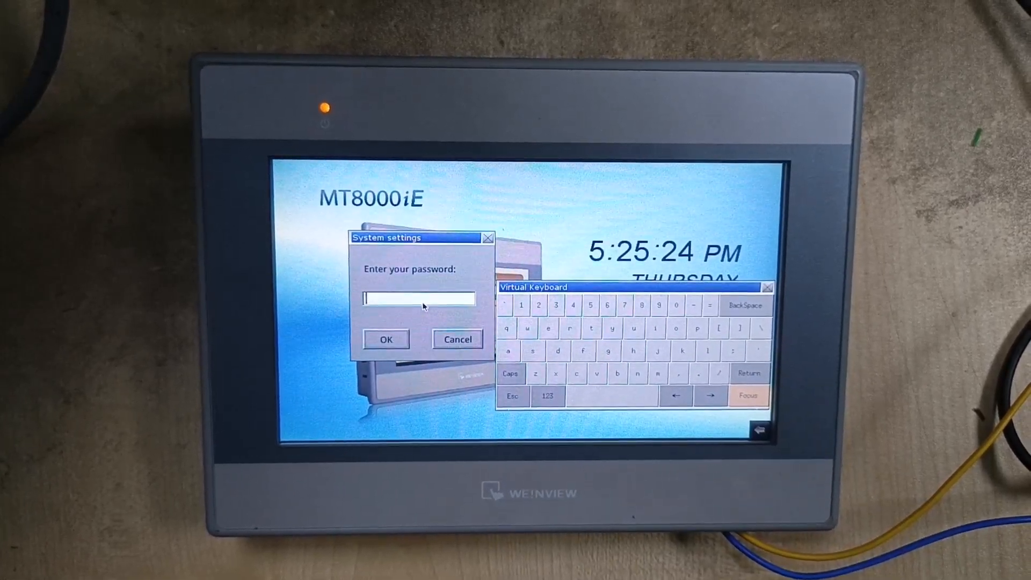
left_click(524, 301)
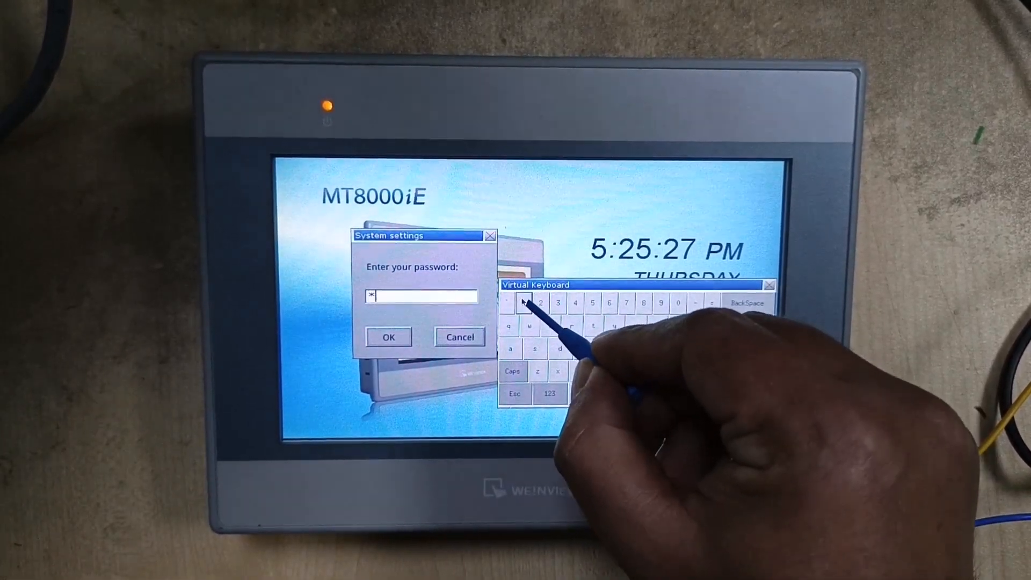
left_click(524, 301)
left_click(524, 300)
left_click(524, 301)
left_click(525, 301)
left_click(526, 301)
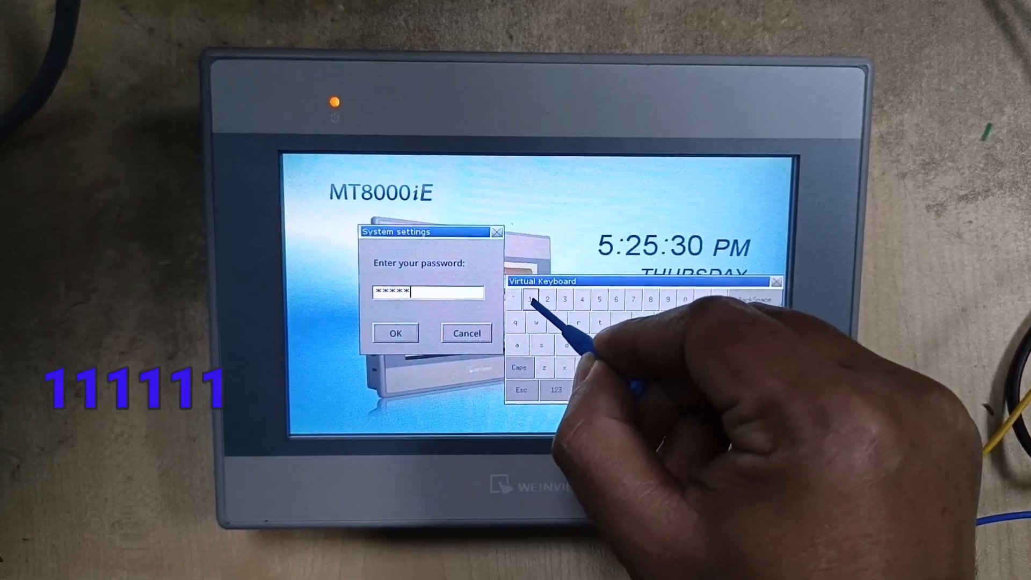
left_click(402, 333)
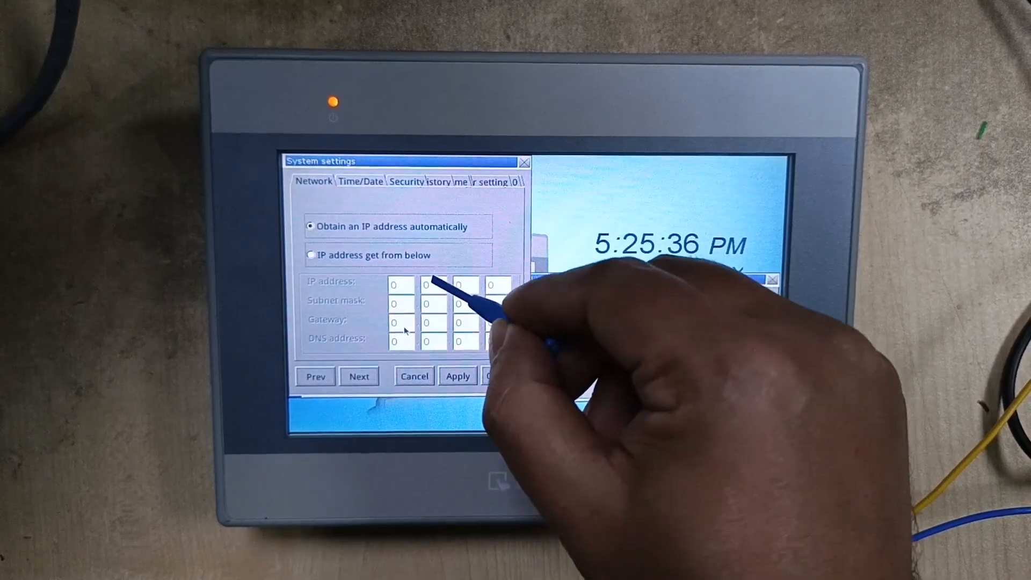
Step: Switch the HMI to a manually assigned IP address and set it to 192.168.0.12
left_click(433, 261)
left_click(403, 285)
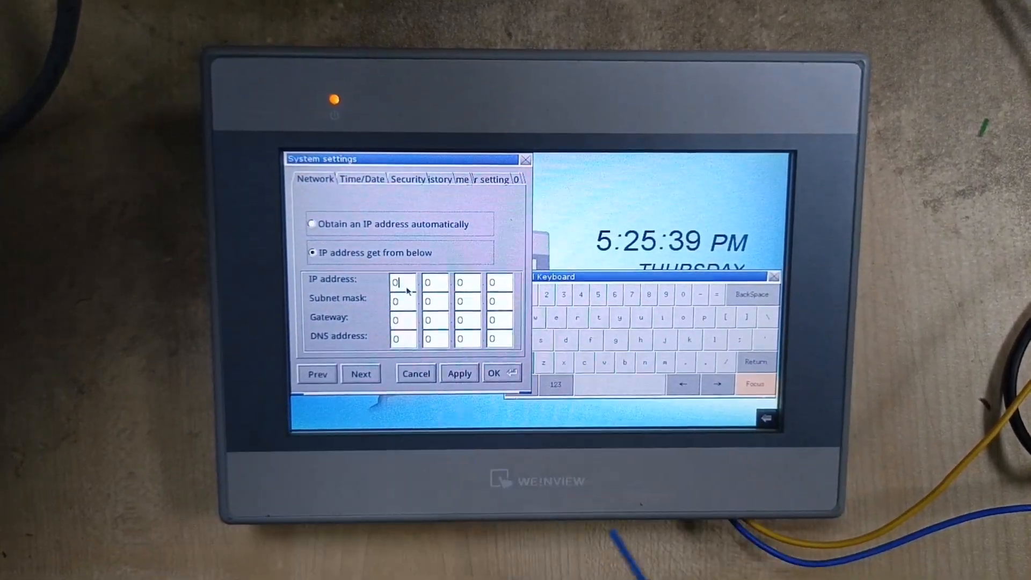
left_click(752, 297)
left_click(528, 298)
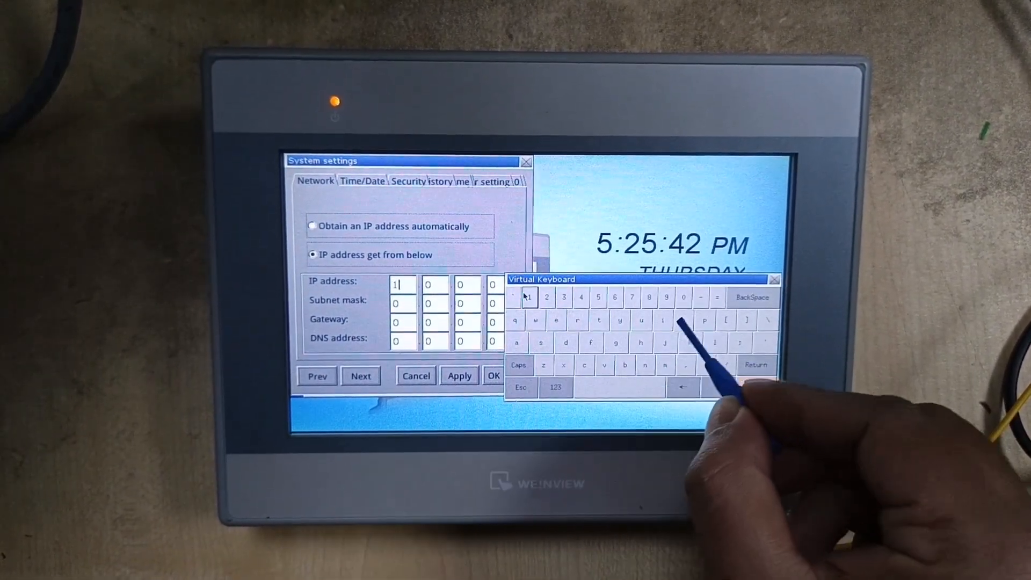
left_click(666, 298)
left_click(546, 297)
left_click(437, 285)
left_click(752, 298)
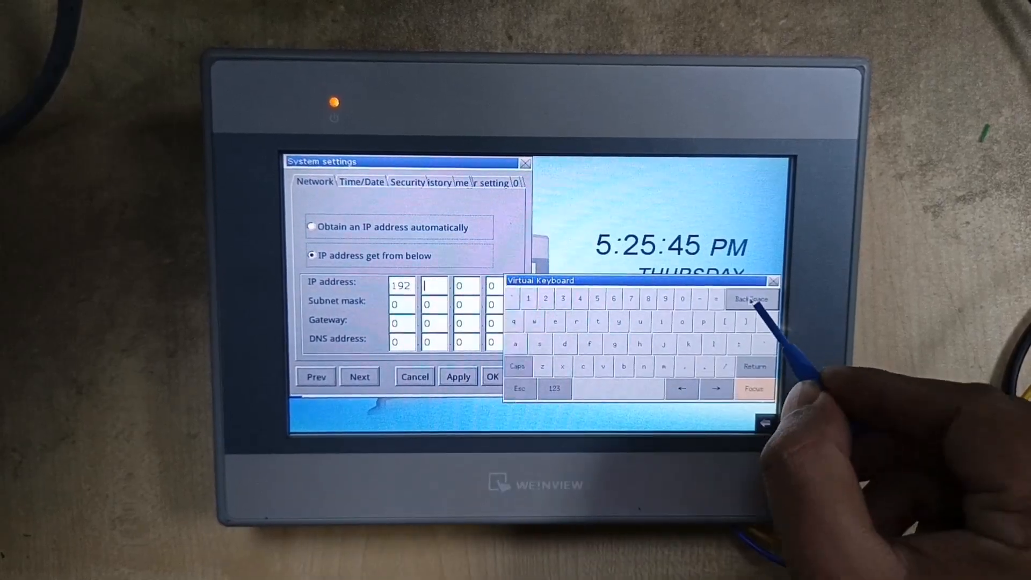
left_click(530, 296)
left_click(617, 297)
left_click(650, 297)
left_click(496, 284)
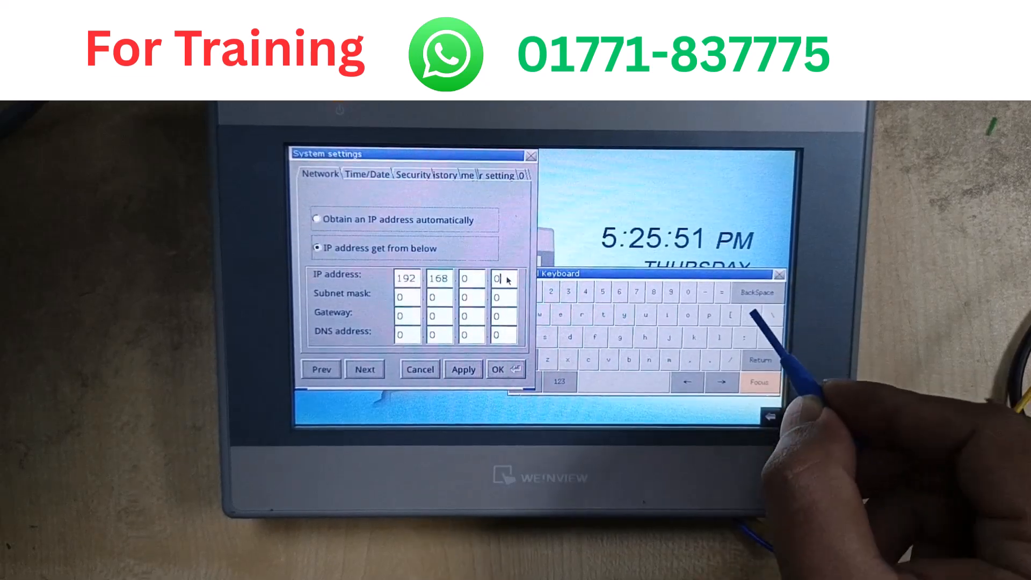
left_click(754, 295)
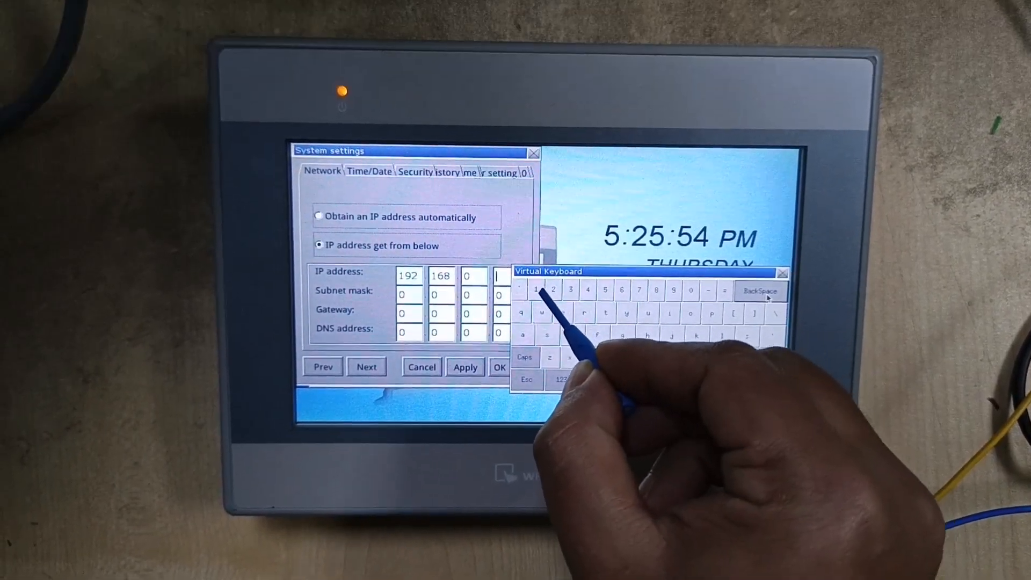
left_click(533, 293)
left_click(550, 293)
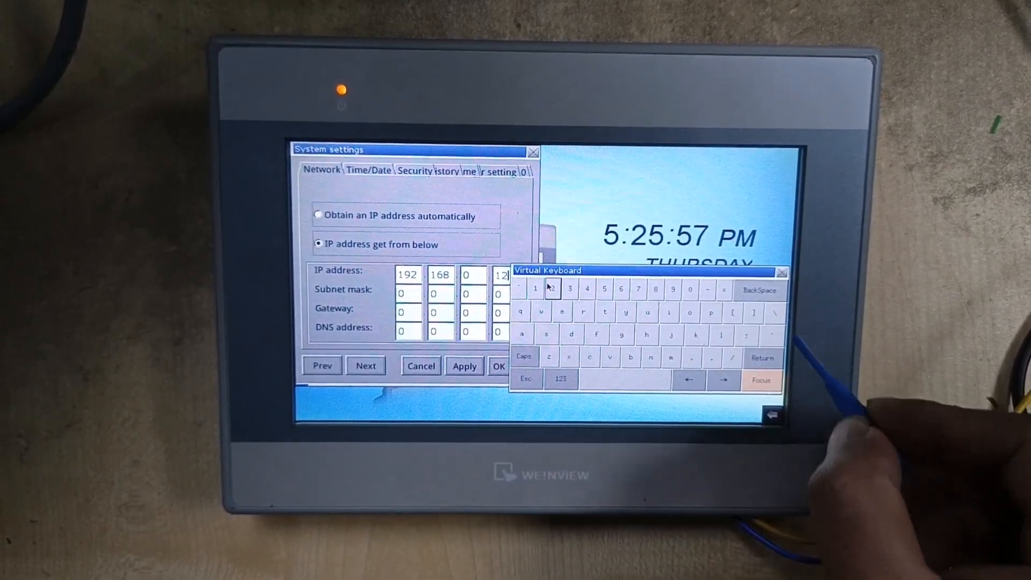
Step: Set the HMI's subnet mask to 255.255.255.0, then apply and close the system settings
left_click(405, 297)
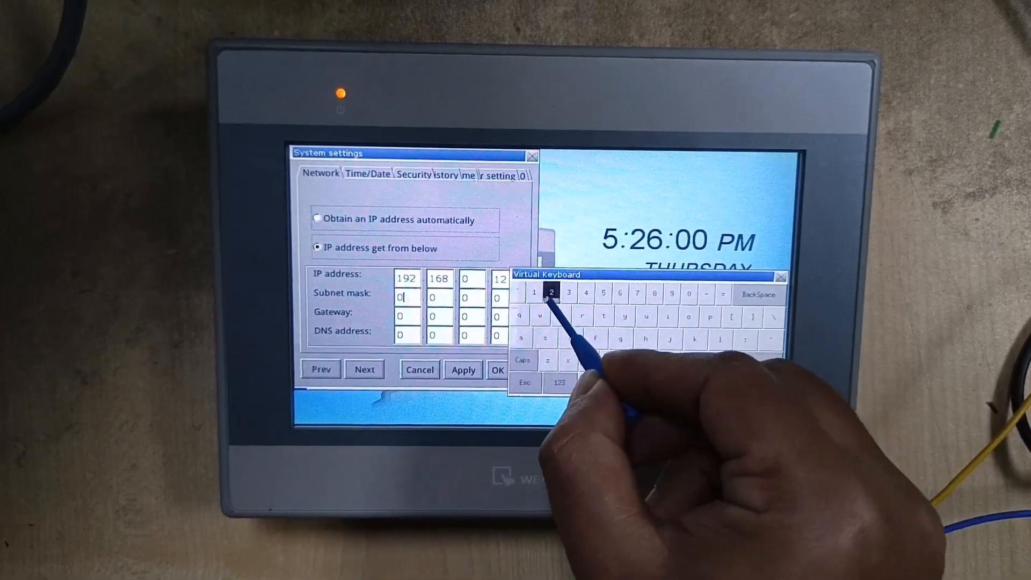
left_click(767, 300)
left_click(552, 295)
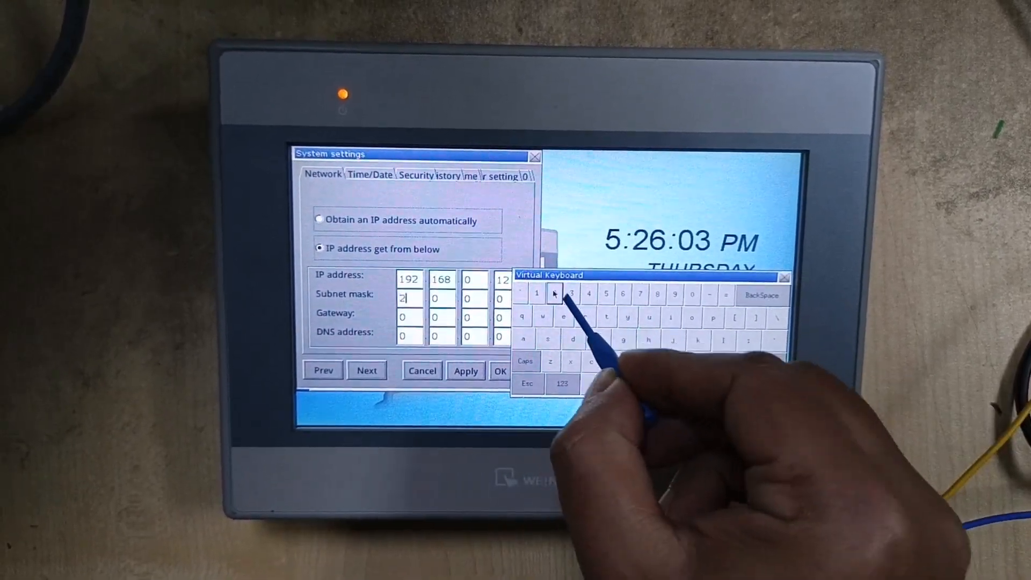
left_click(604, 295)
left_click(604, 295)
left_click(449, 300)
left_click(764, 295)
left_click(558, 294)
left_click(609, 293)
left_click(610, 293)
left_click(480, 300)
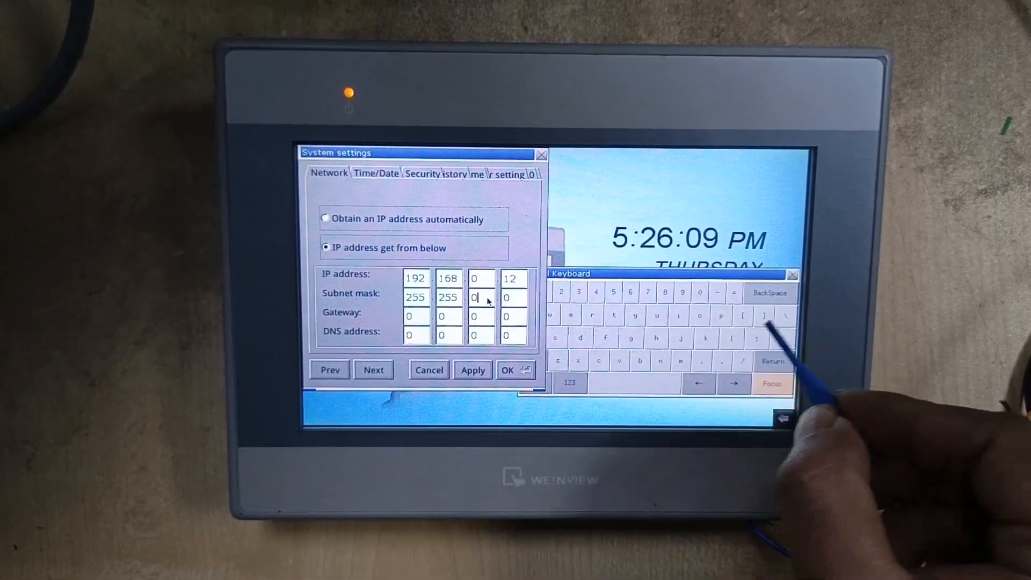
left_click(765, 294)
left_click(559, 294)
left_click(611, 295)
left_click(610, 295)
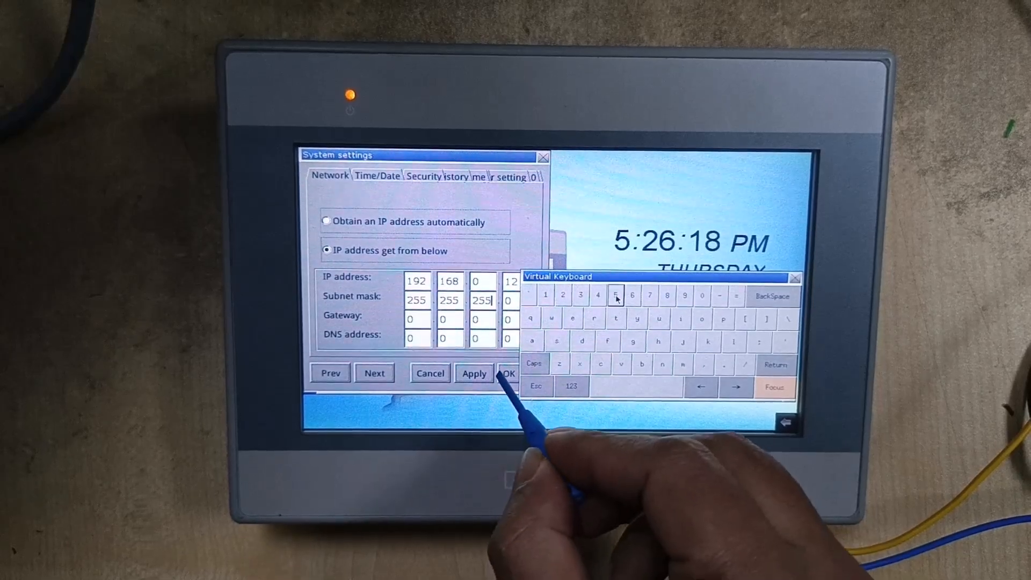
left_click(482, 373)
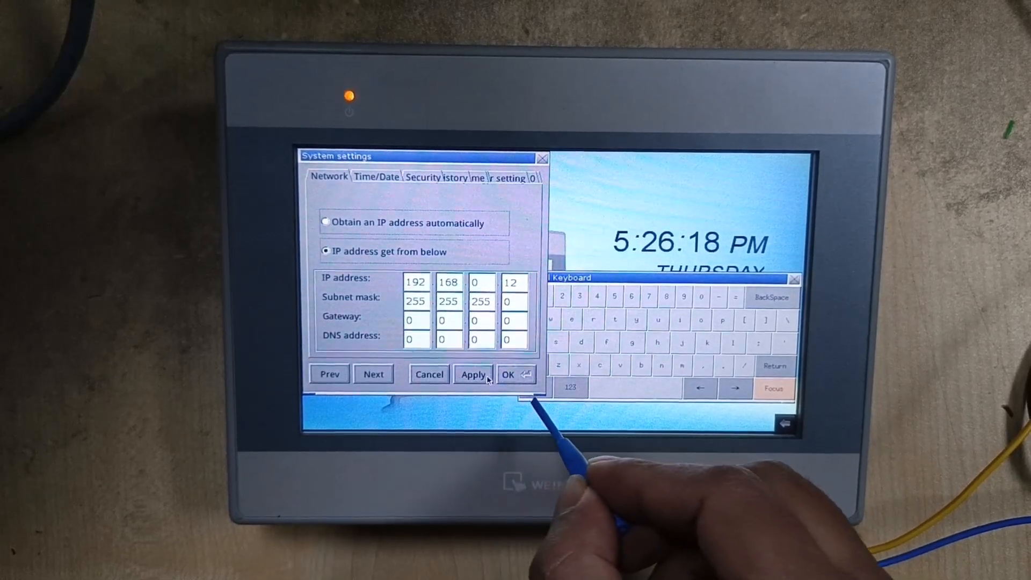
left_click(523, 374)
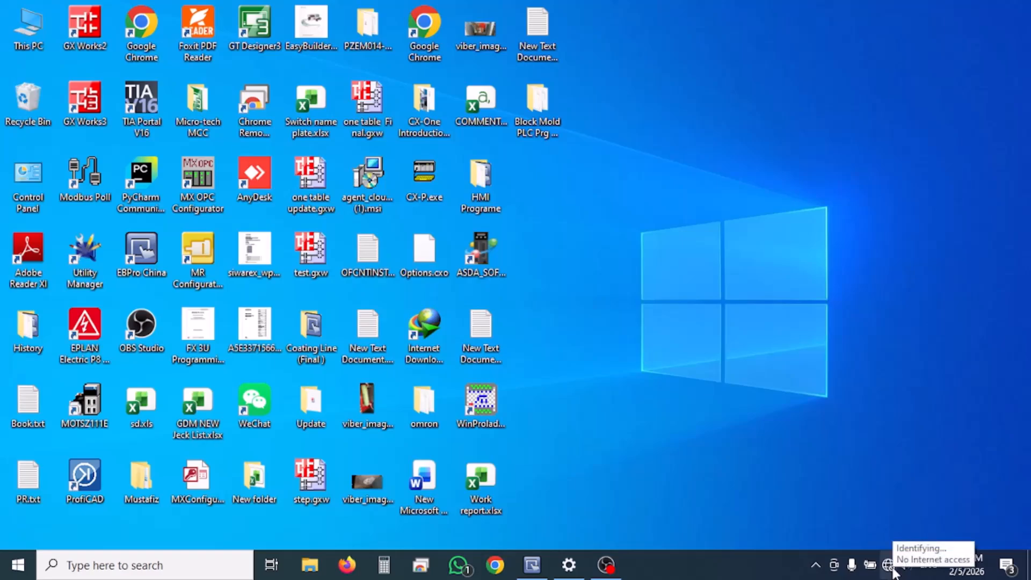
Step: On the Windows PC, open the Internet Protocol Version 4 (TCP/IPv4) properties of the Ethernet connection
right_click(892, 567)
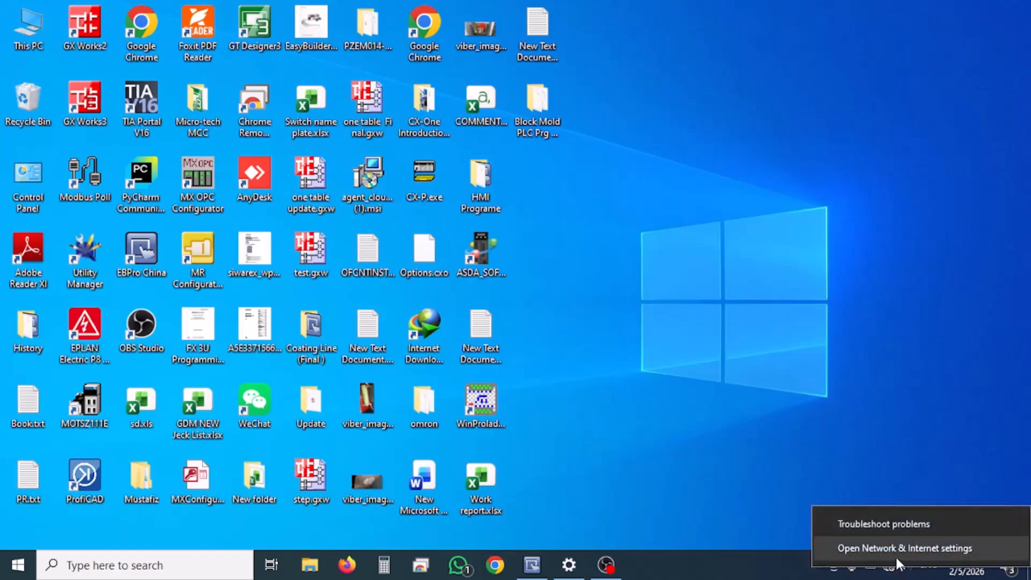
left_click(896, 557)
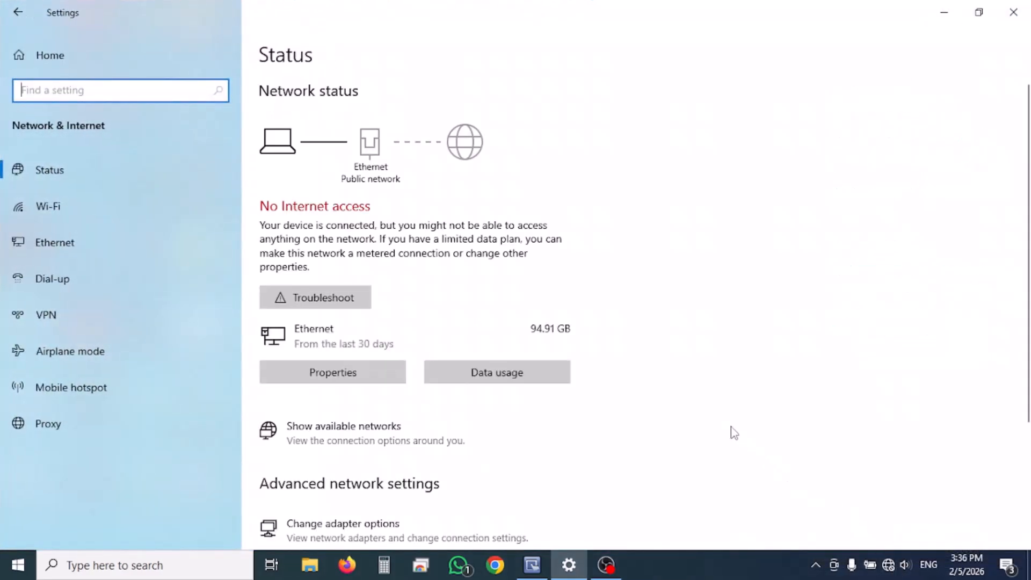
left_click(88, 250)
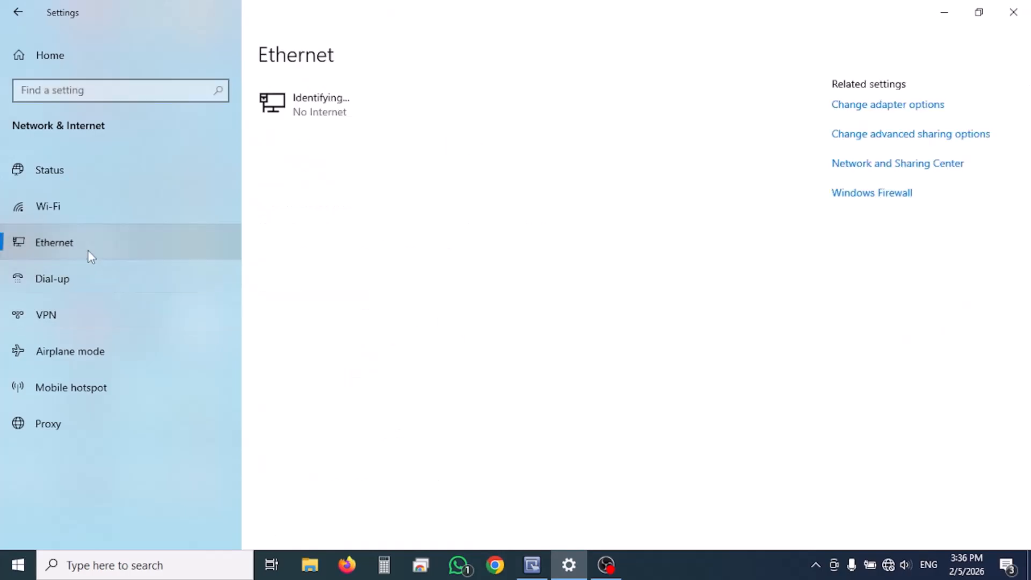
left_click(907, 176)
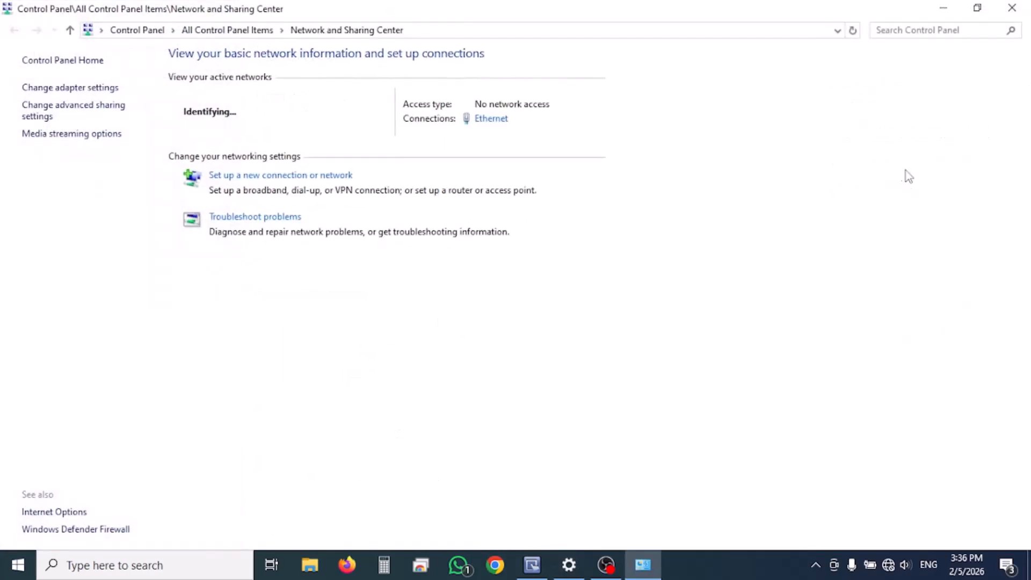
left_click(487, 120)
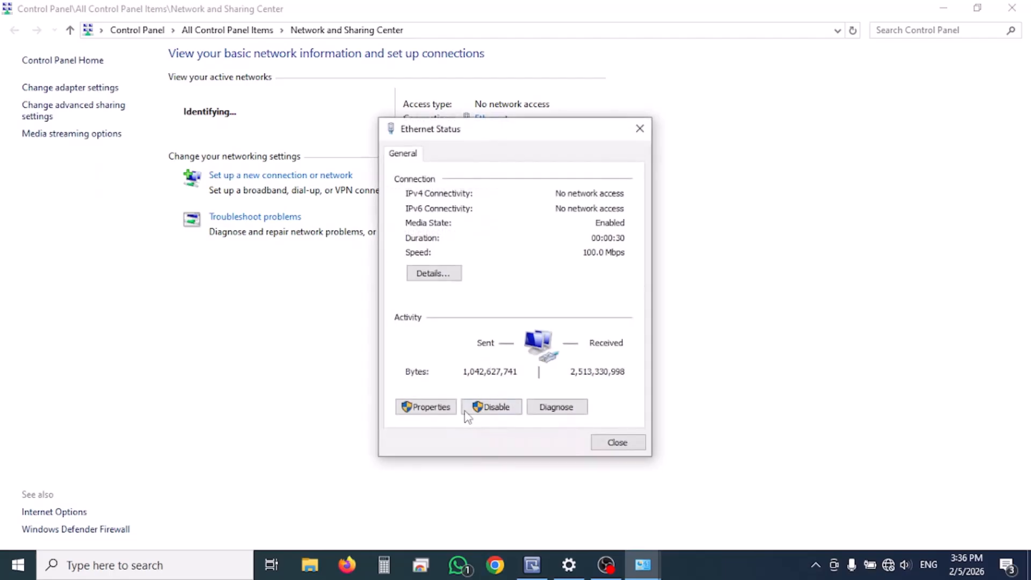
left_click(425, 408)
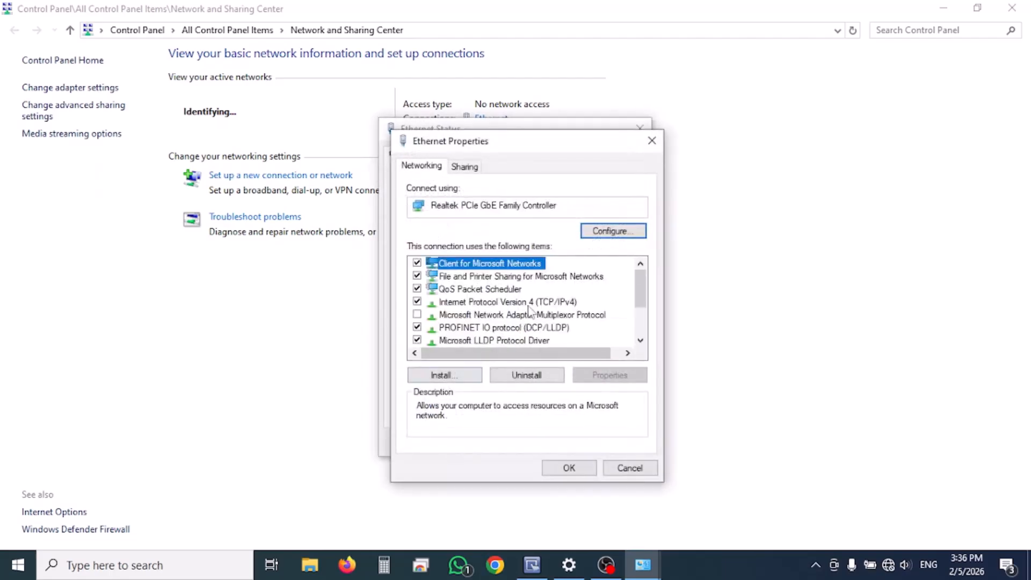
double_click(530, 302)
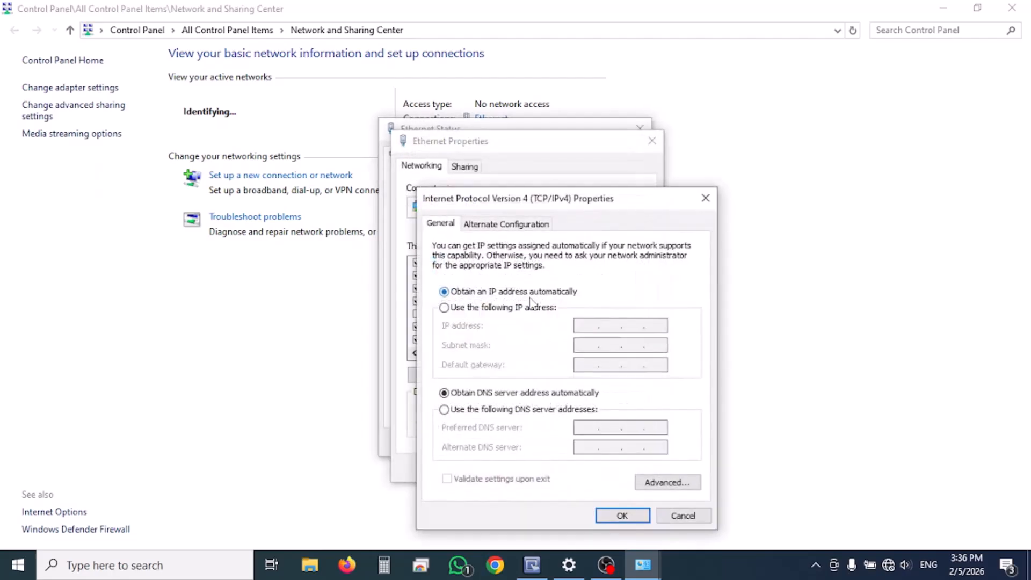
Step: Assign the Ethernet connection static IP 192.168.0.43, subnet mask 255.255.255.0 and gateway 192.168.0.1, and close its network dialogs
left_click(472, 311)
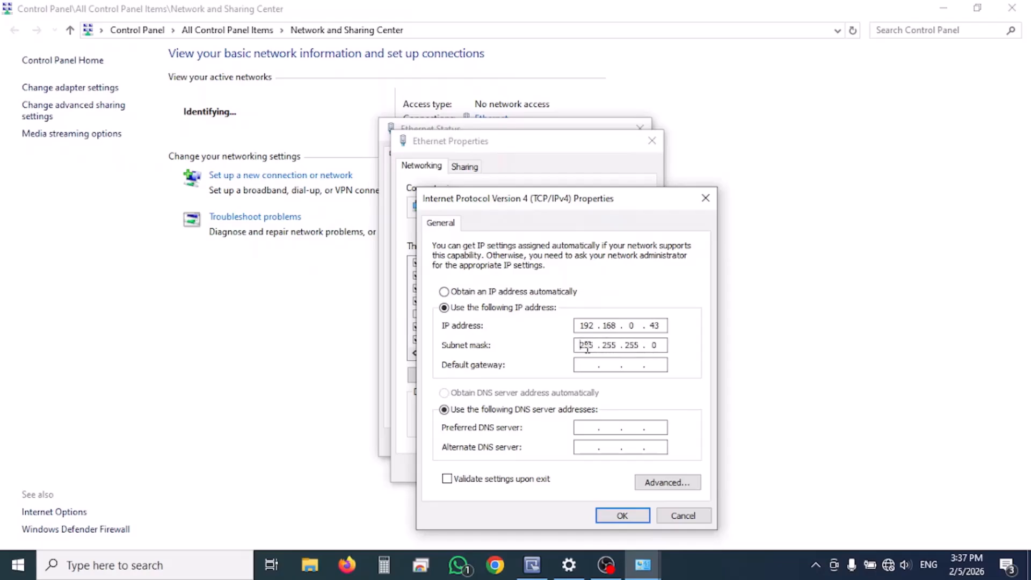
left_click(603, 365)
type("192.168.0.1")
left_click(624, 516)
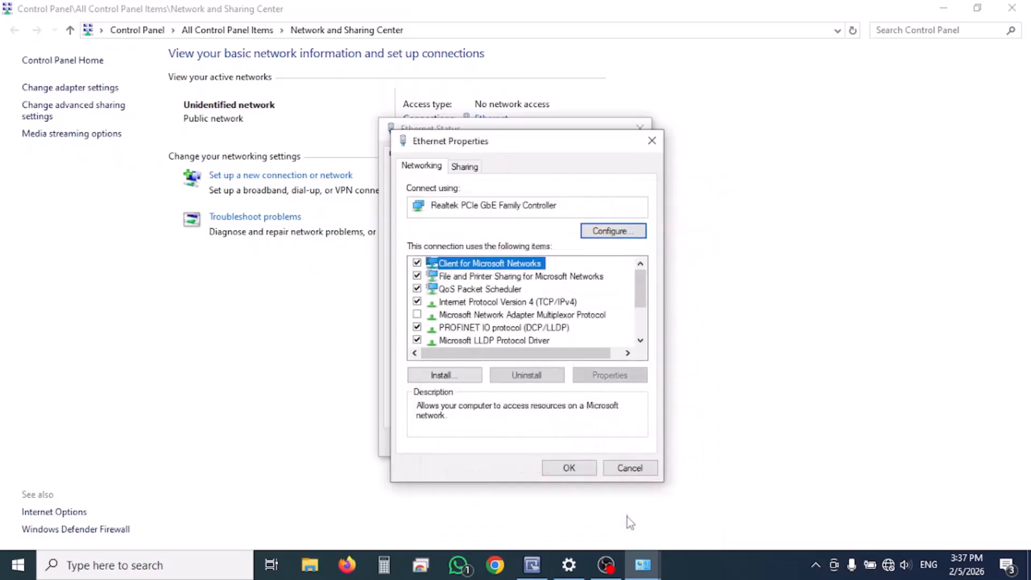
left_click(571, 468)
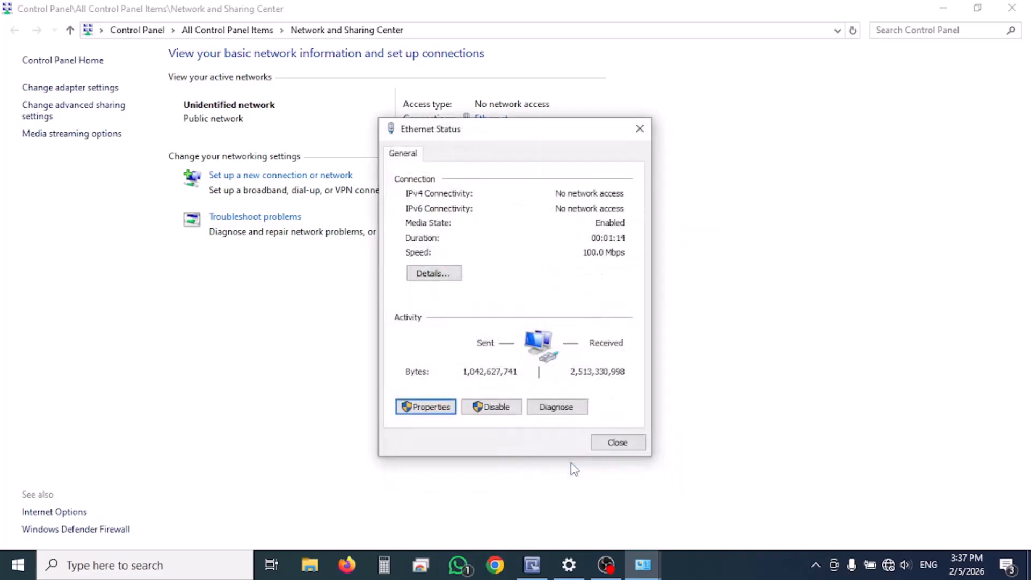
left_click(618, 442)
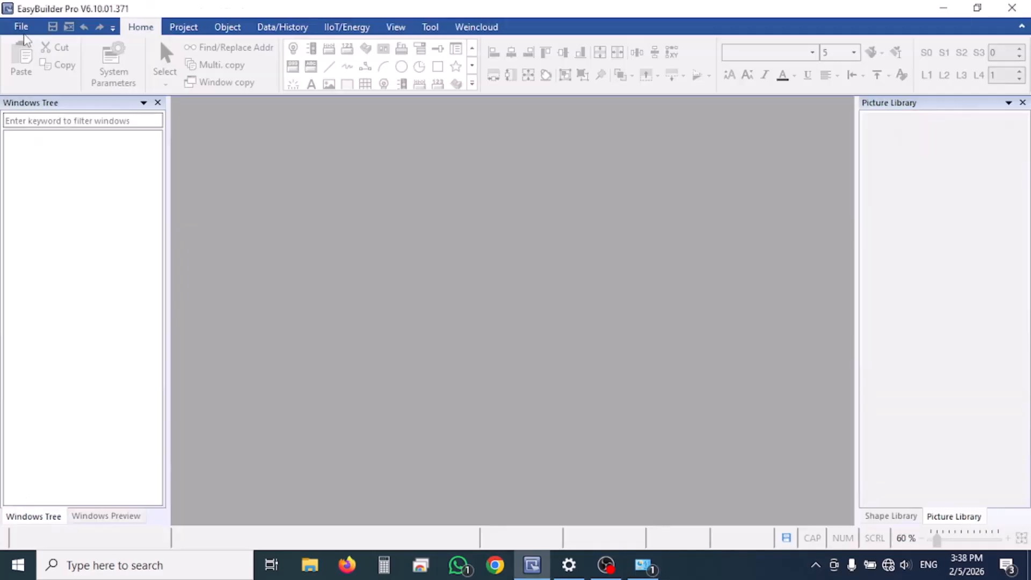
Step: Create a new EasyBuilder Pro project for the MT8071iE / MT8101iE model in landscape orientation with the 800x480 template
left_click(23, 35)
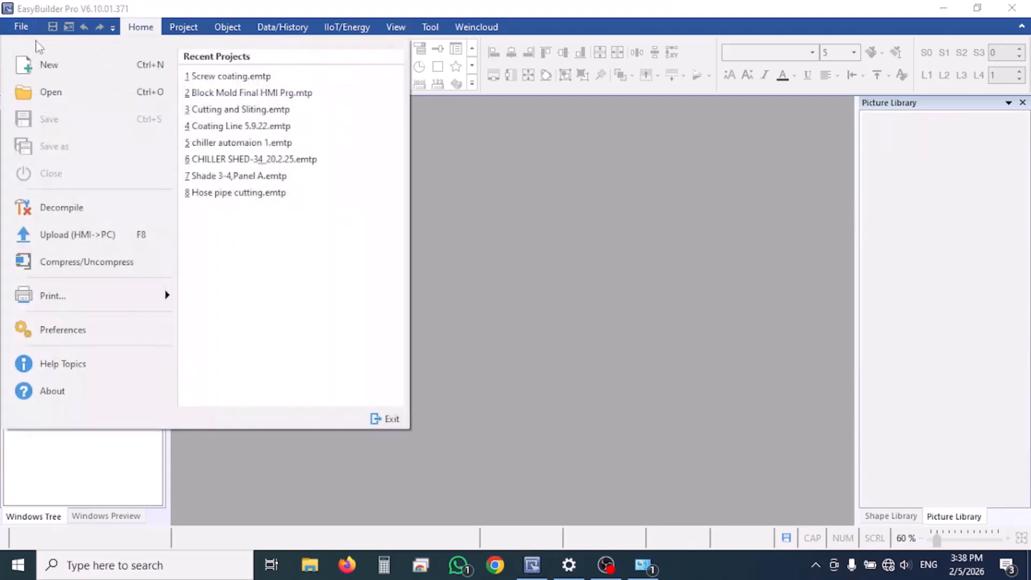
left_click(53, 67)
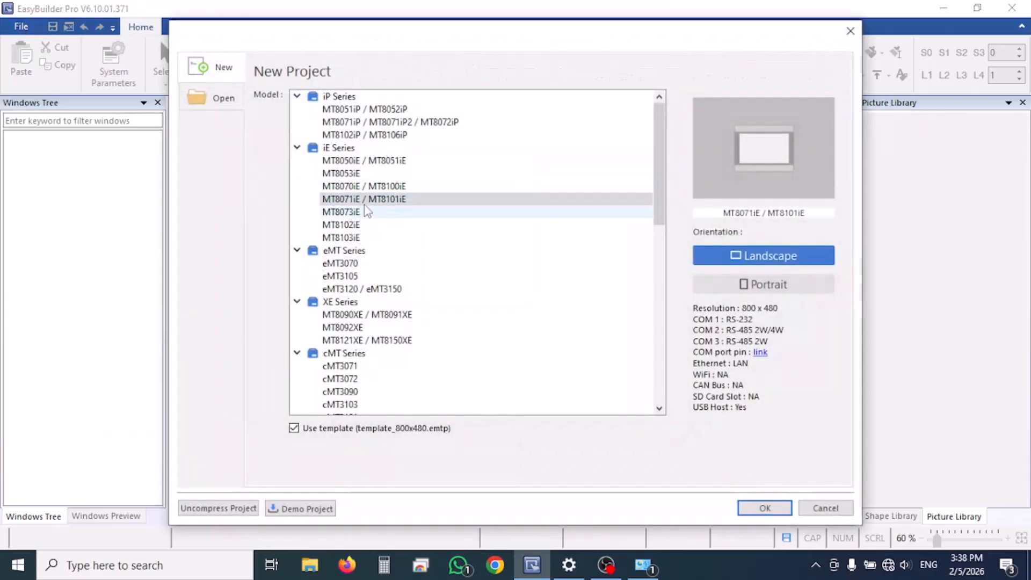
left_click(370, 204)
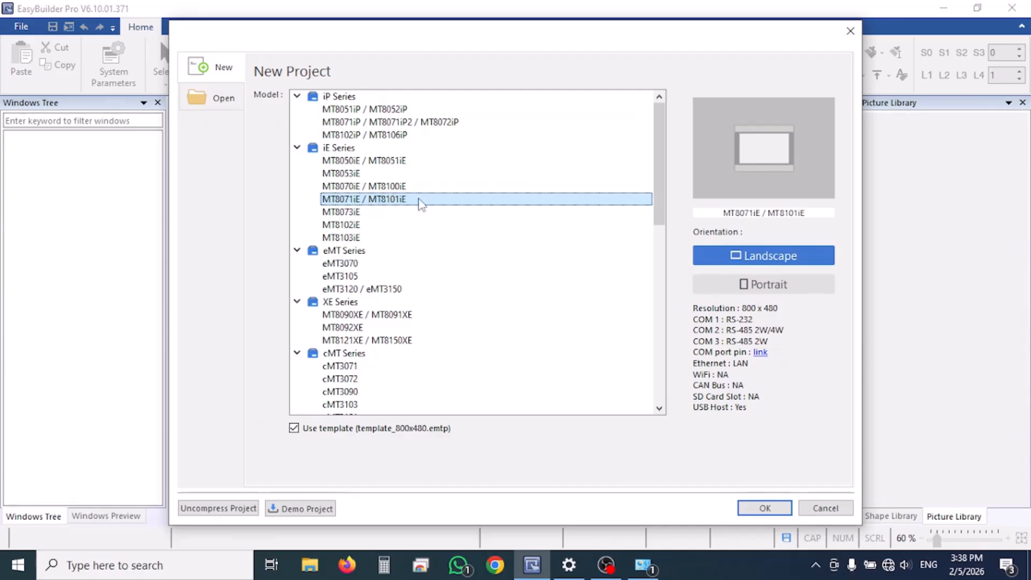
left_click(769, 509)
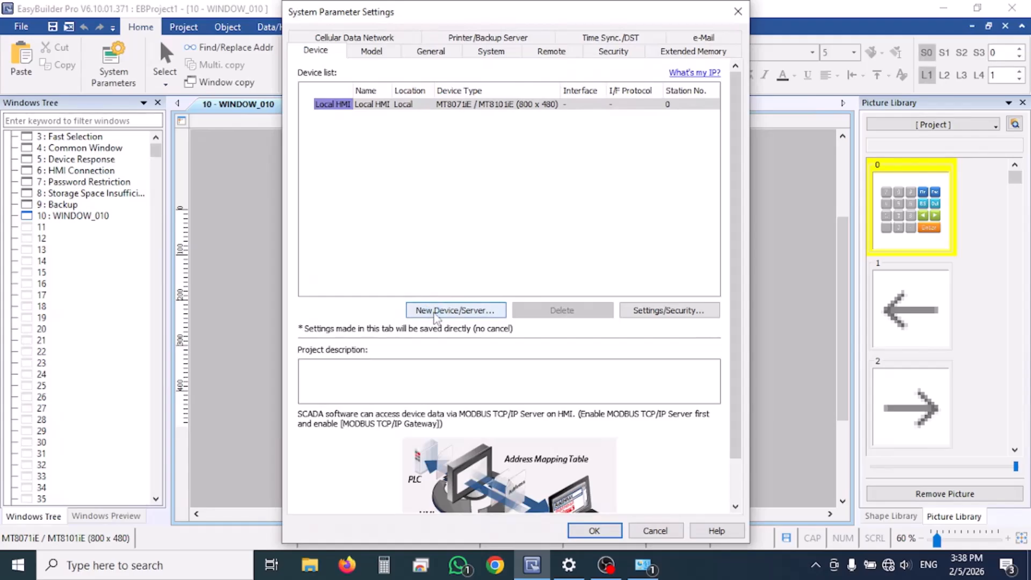
Step: Start a new device in the project's device list and set its type to Mitsubishi FX3U/FX3G/FX3GA
left_click(436, 311)
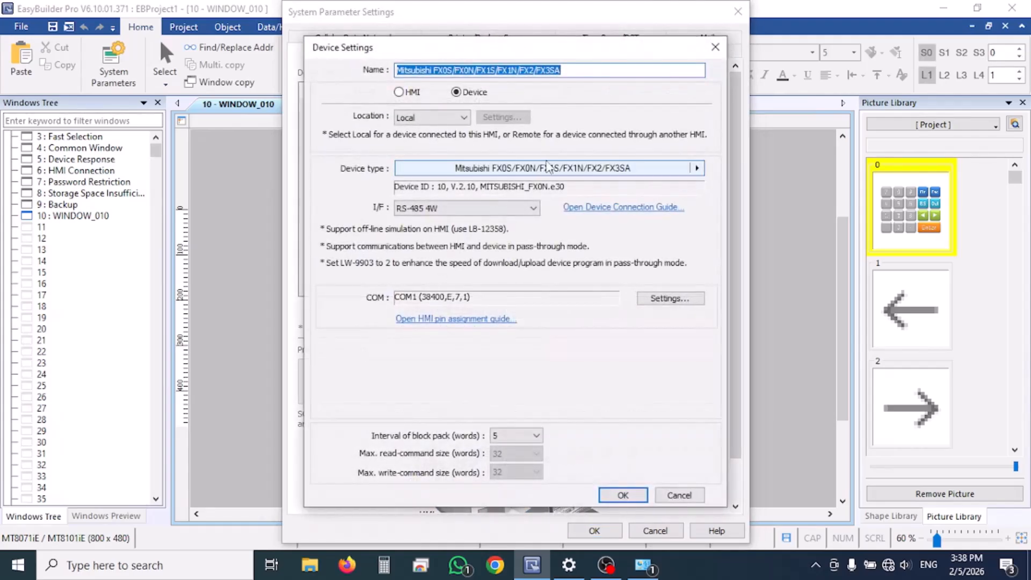
left_click(611, 171)
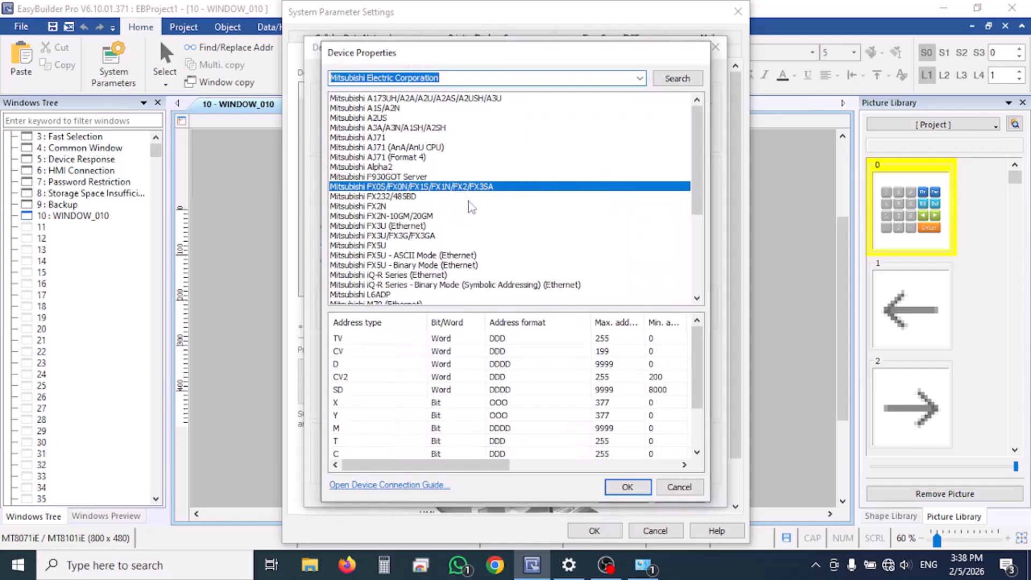
left_click(425, 237)
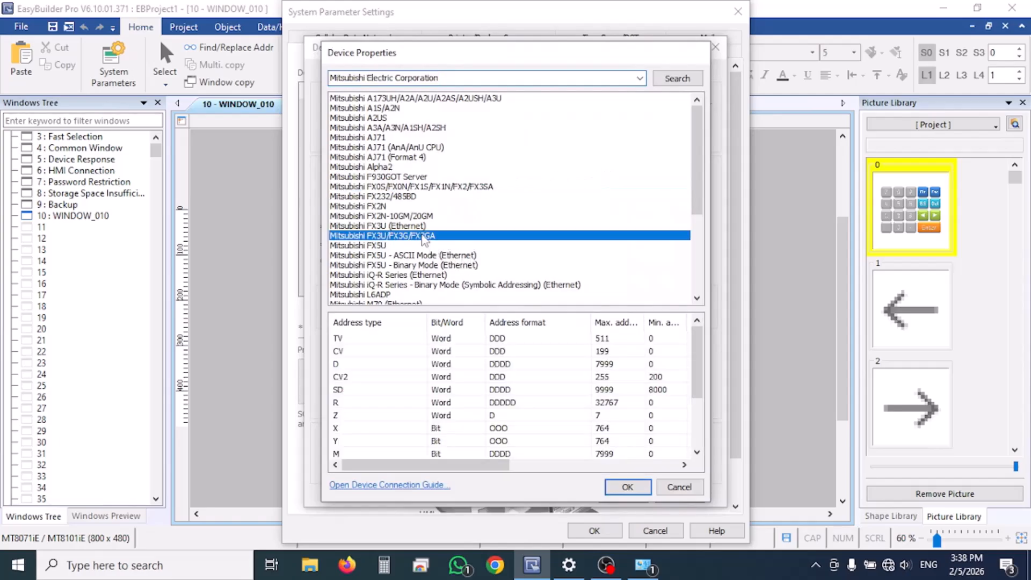
left_click(625, 487)
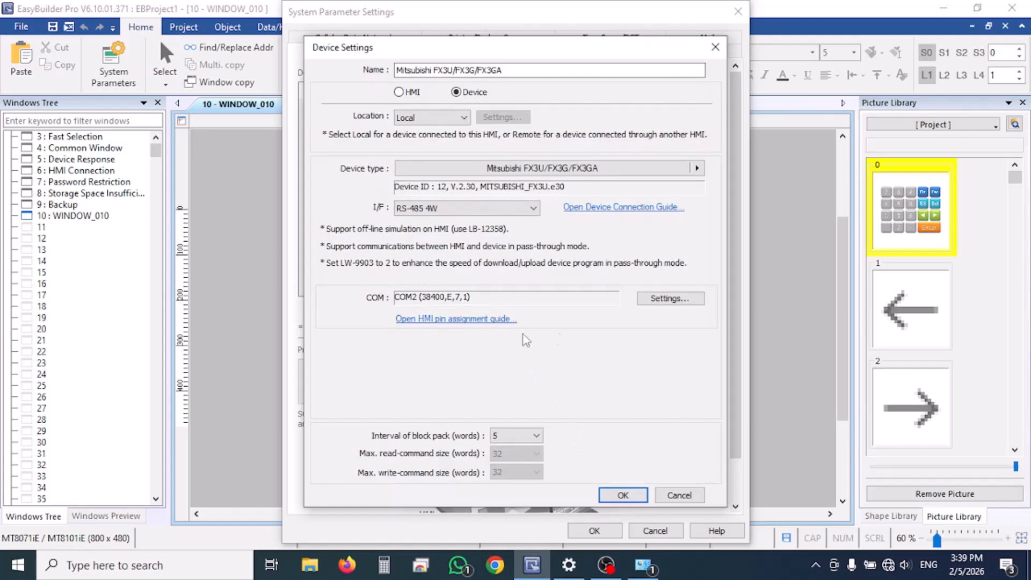
Step: Accept the Mitsubishi FX3U/FX3G/FX3GA device with its RS-485 4W interface on COM2 and close the system parameter settings
left_click(622, 493)
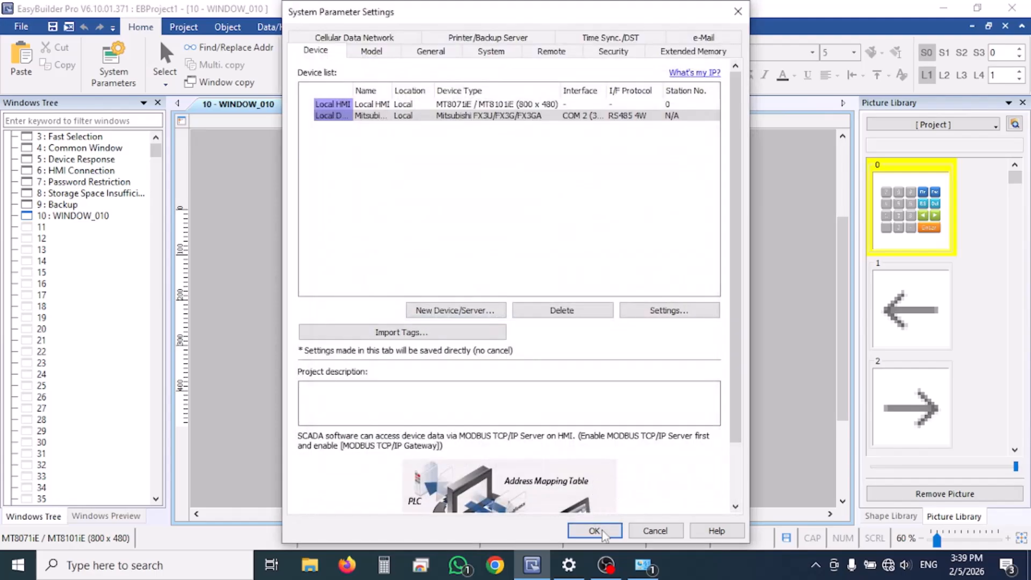
left_click(603, 533)
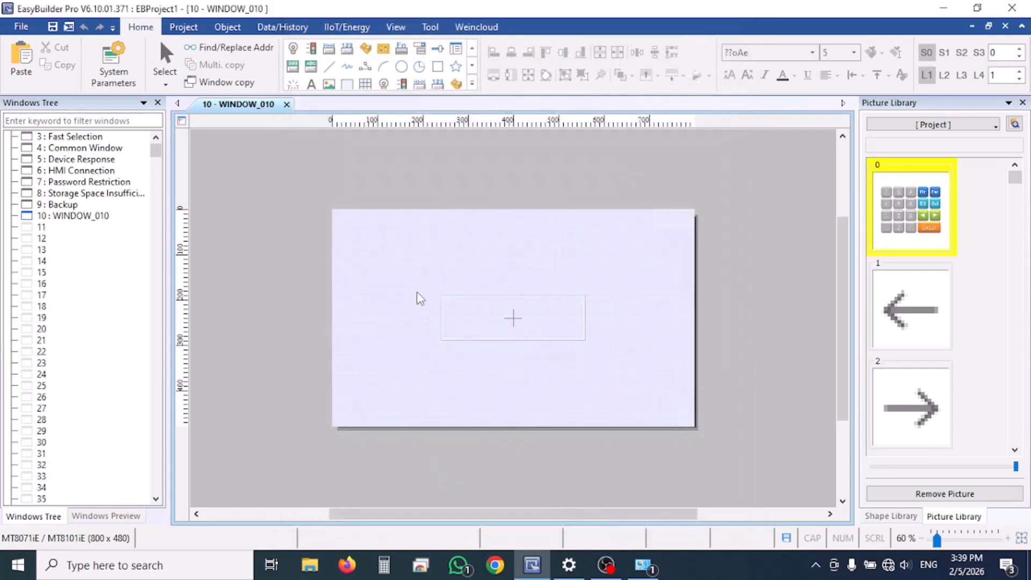
Step: Add a bit lamp reading address M-0 of the Mitsubishi device to WINDOW_010, about 120 by 84 in size
left_click(227, 27)
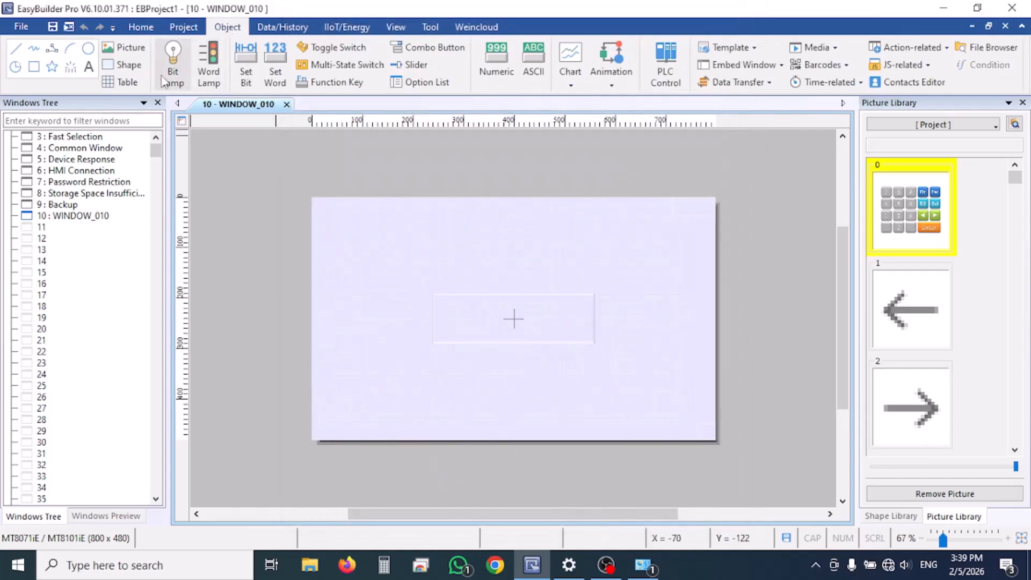
left_click(168, 87)
left_click(502, 351)
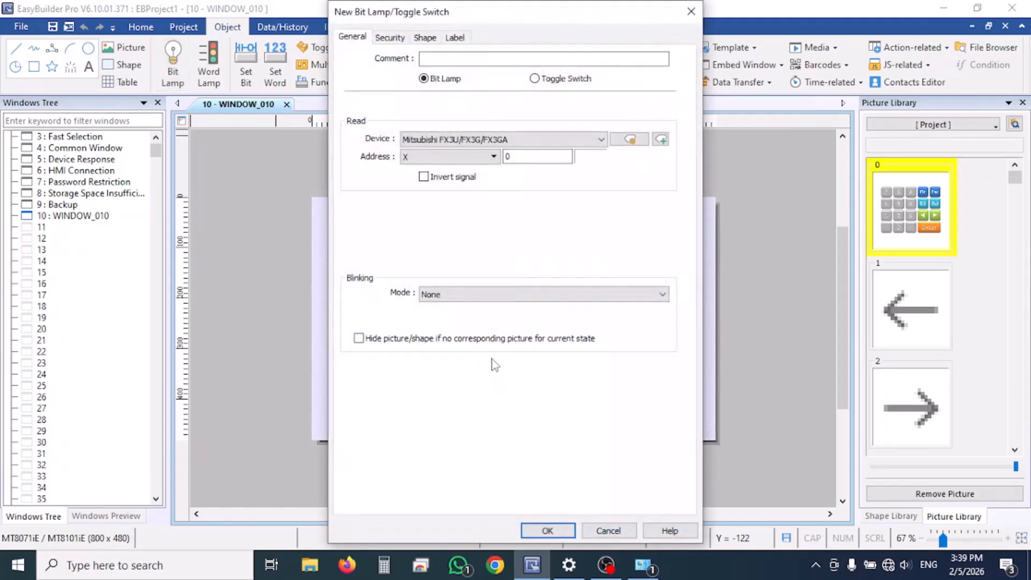
left_click(465, 157)
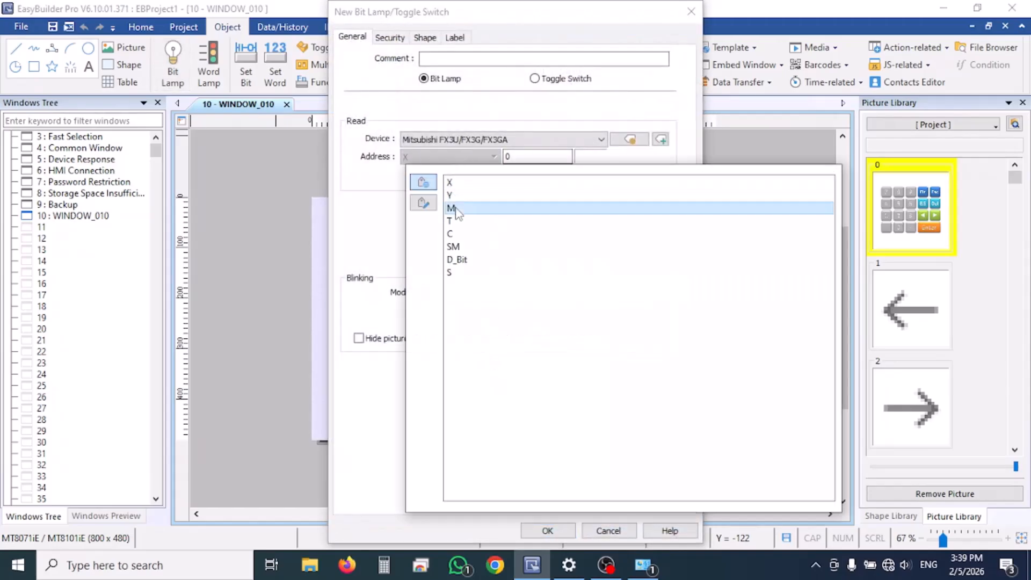
left_click(456, 204)
left_click(547, 531)
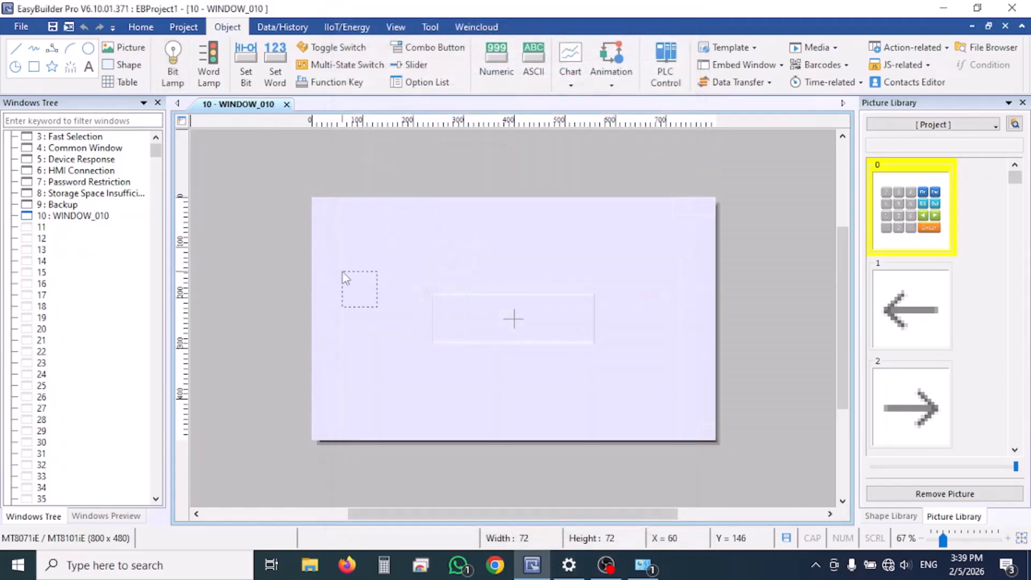
left_click_drag(381, 310, 406, 314)
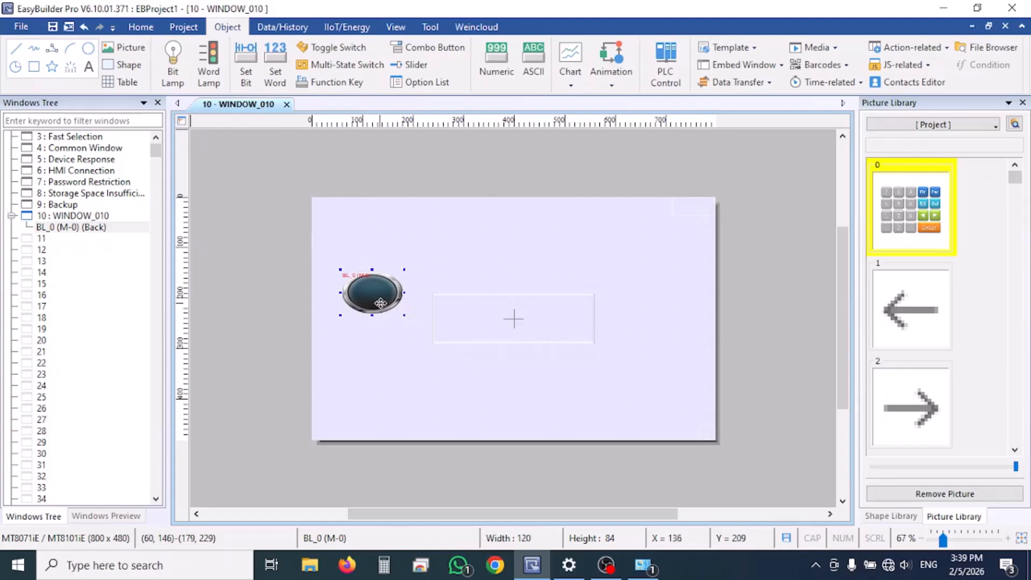
Step: Duplicate the lamp beside the original and change the copy to a toggle switch at address M-1 with the Toggle switch style
key("ctrl+v")
left_click_drag(381, 304, 483, 295)
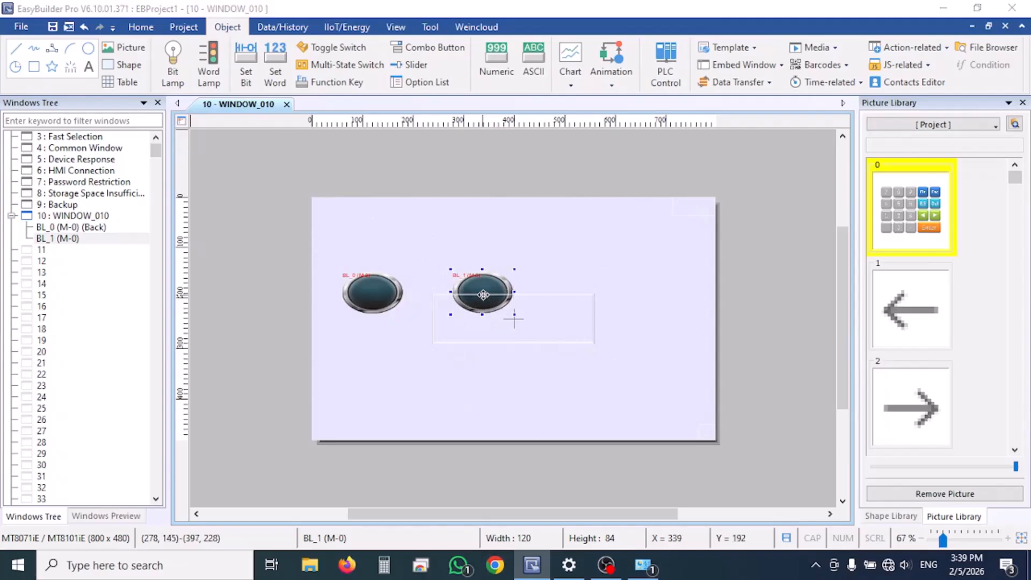
double_click(484, 295)
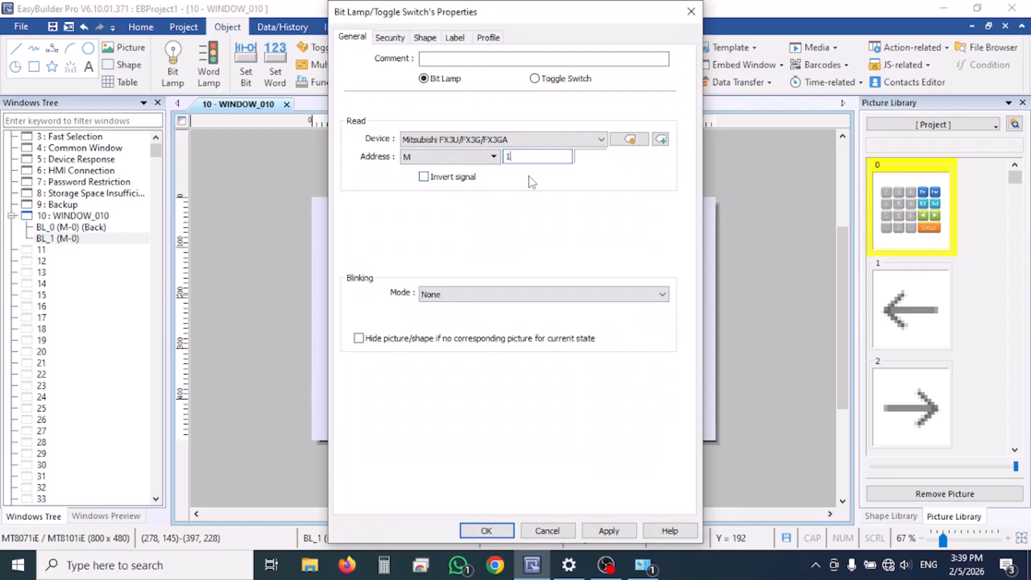
left_click(535, 82)
left_click(475, 297)
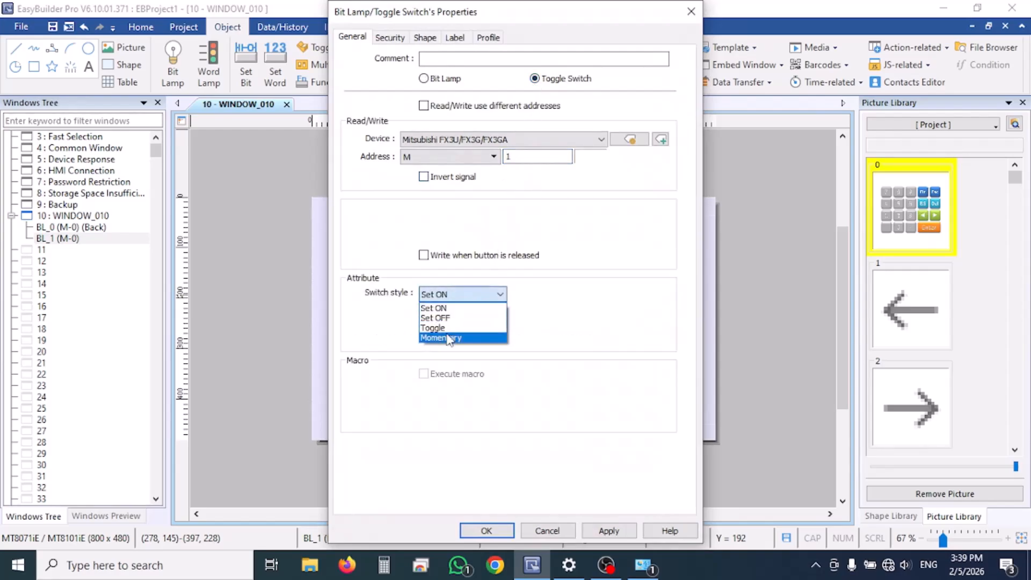
left_click(434, 328)
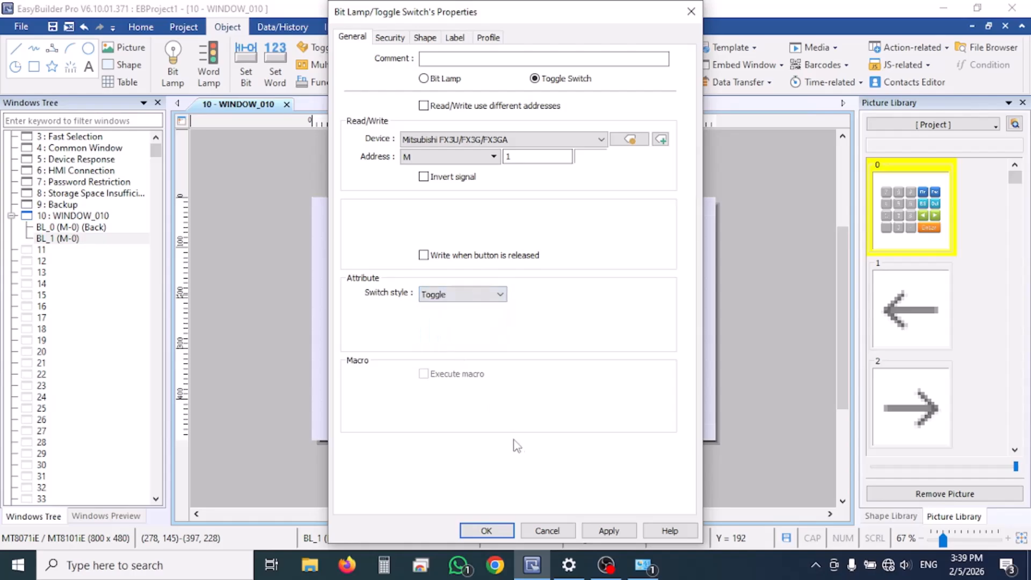
left_click(591, 532)
left_click(486, 531)
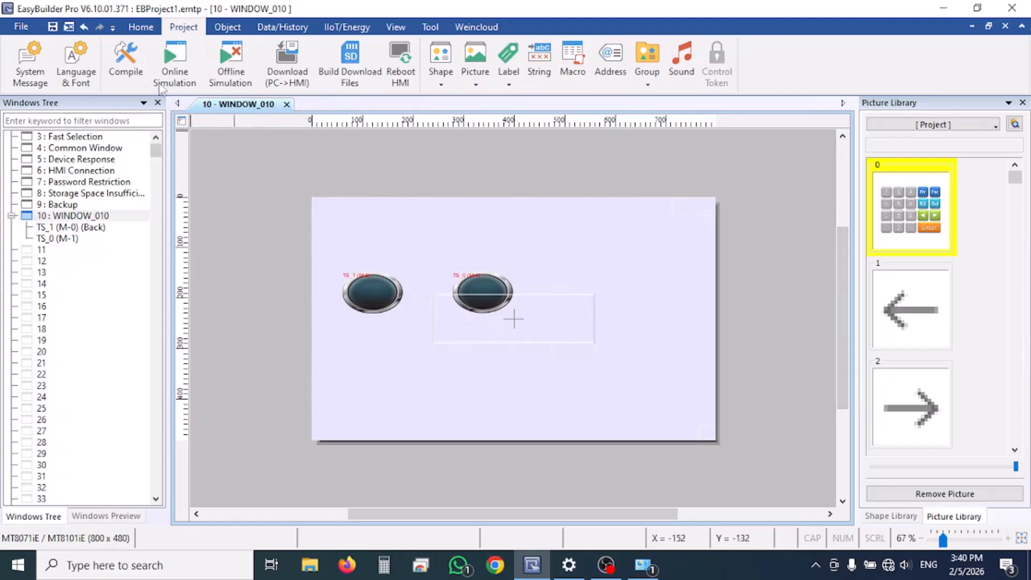
Step: Compile EBProject1.emtp into EBProject1.exob with font files built, and close the compile dialog
left_click(127, 68)
left_click(326, 536)
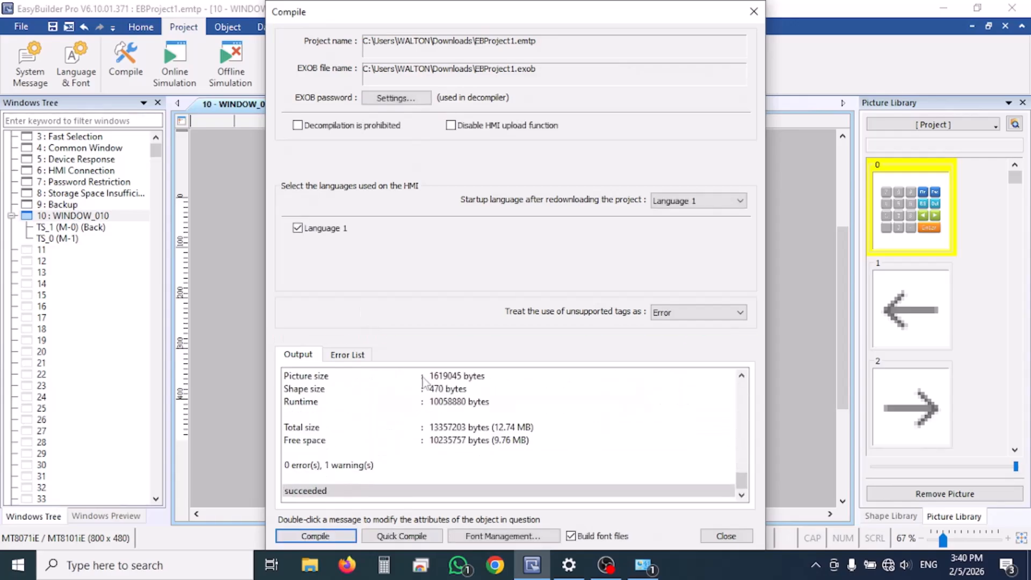
left_click(729, 540)
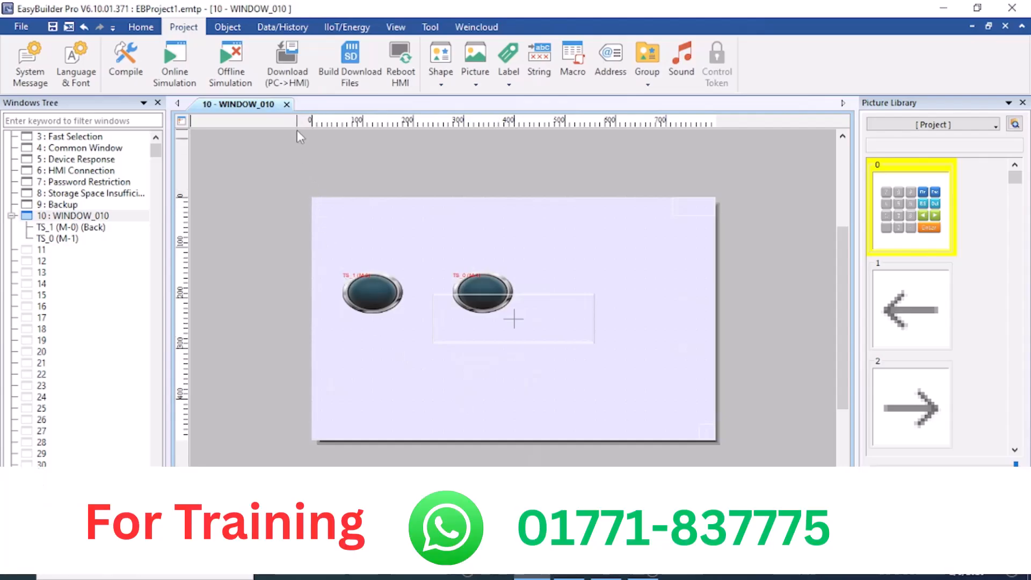
Step: Search the network for HMIs, choose HMI-36CA at 192.168.0.12 by name, and download the project to it
left_click(291, 83)
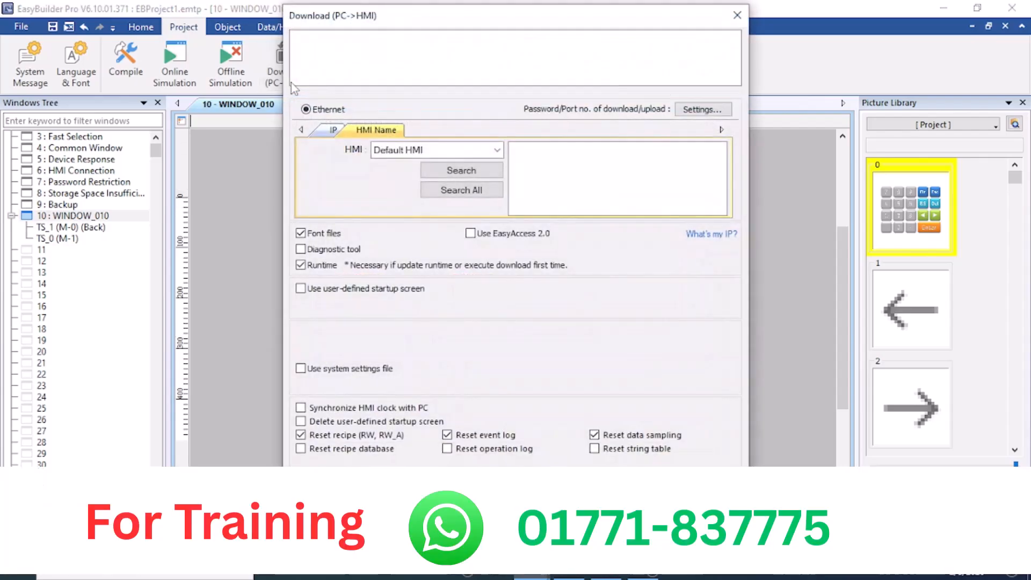
left_click(466, 195)
left_click(559, 150)
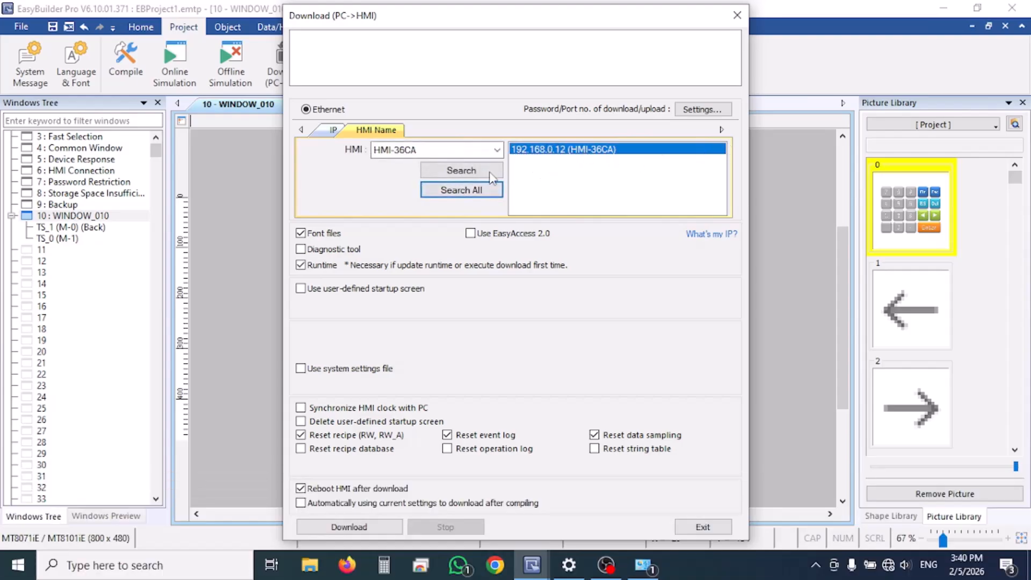
left_click(334, 130)
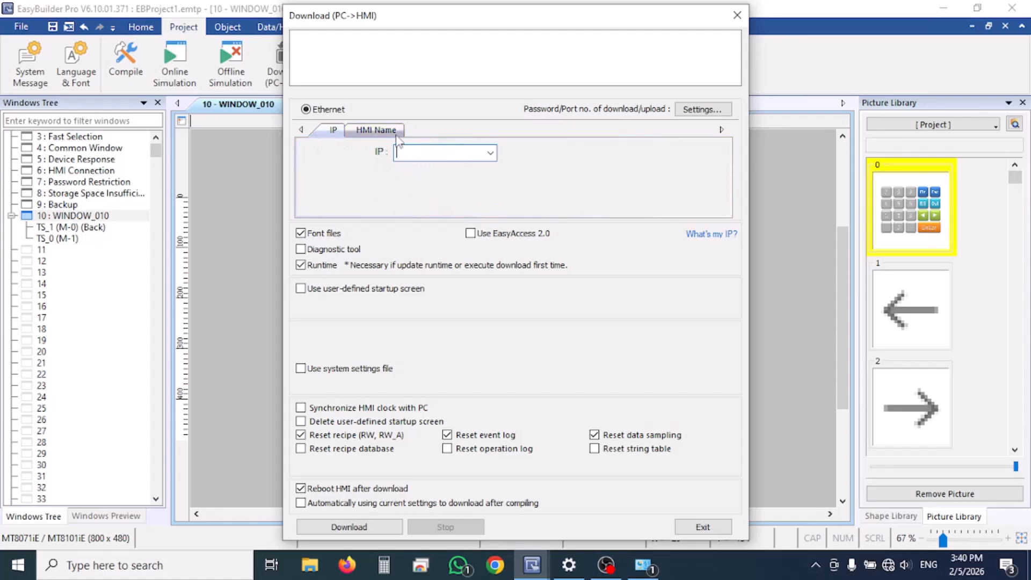
left_click(377, 131)
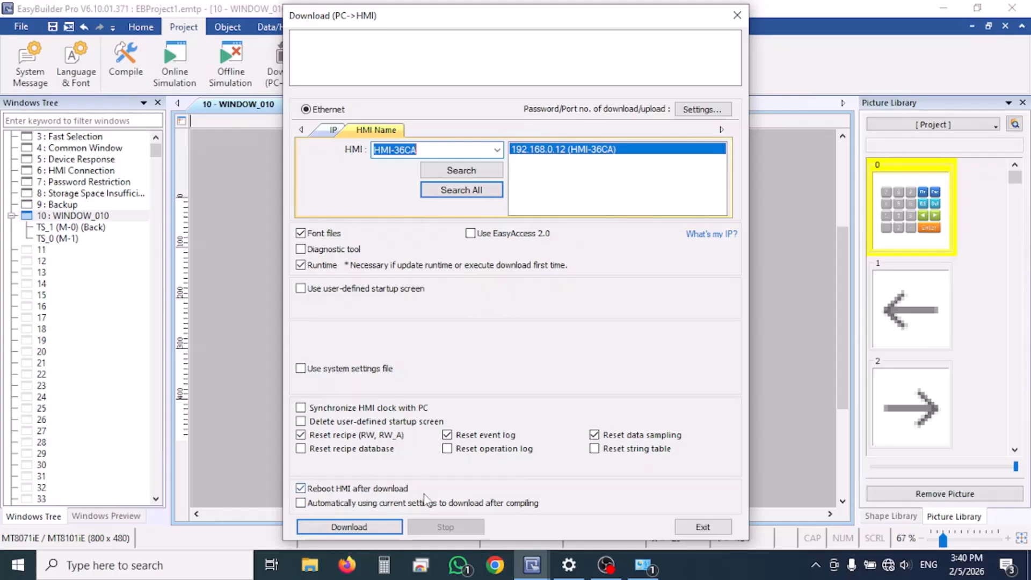
left_click(358, 534)
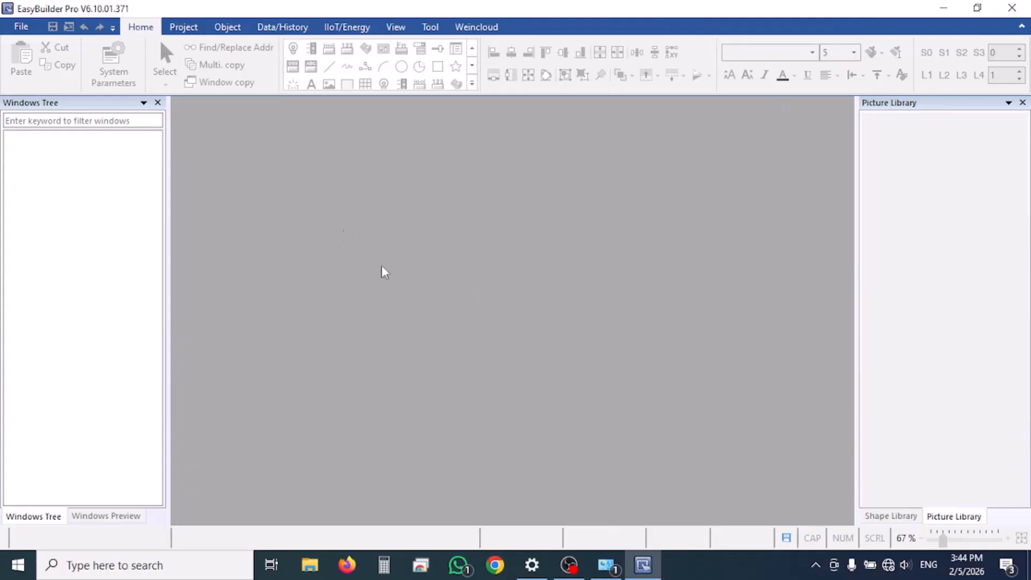
Step: Upload the project from HMI-36CA at 192.168.0.12 to gfgf.exob on the PC, with MT8071iE / MT8101iE as the HMI model
left_click(20, 26)
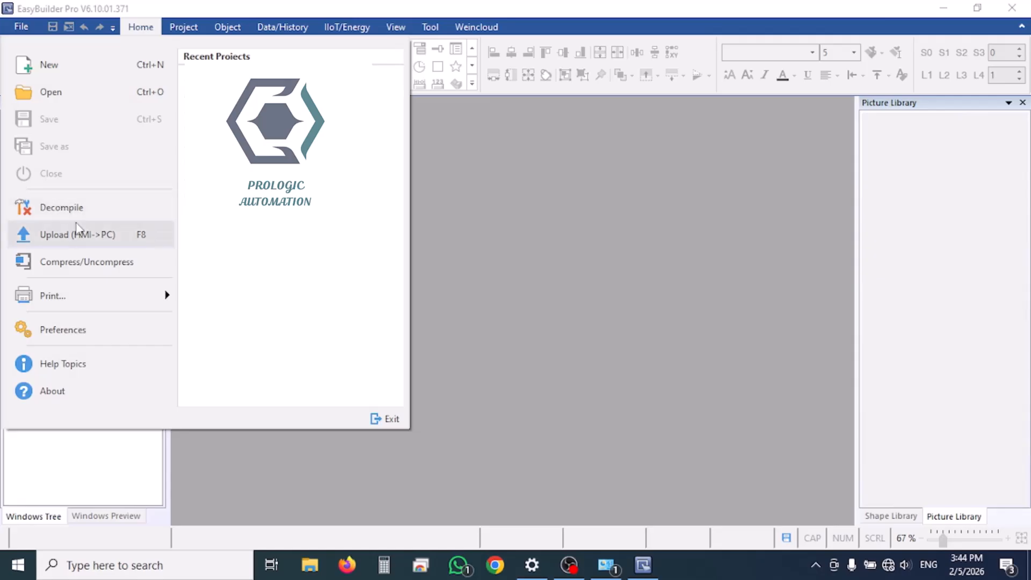
left_click(84, 236)
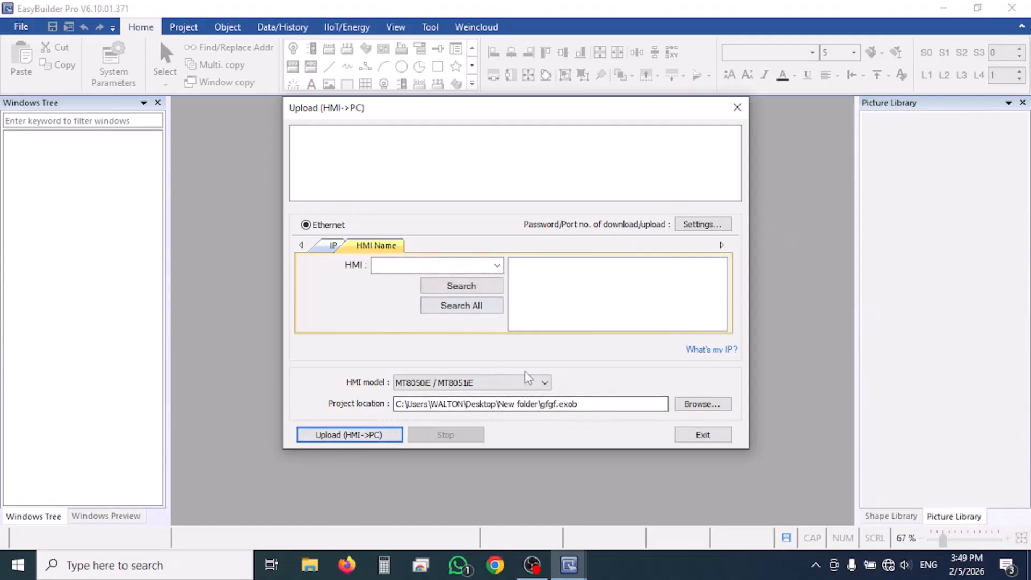
left_click(529, 379)
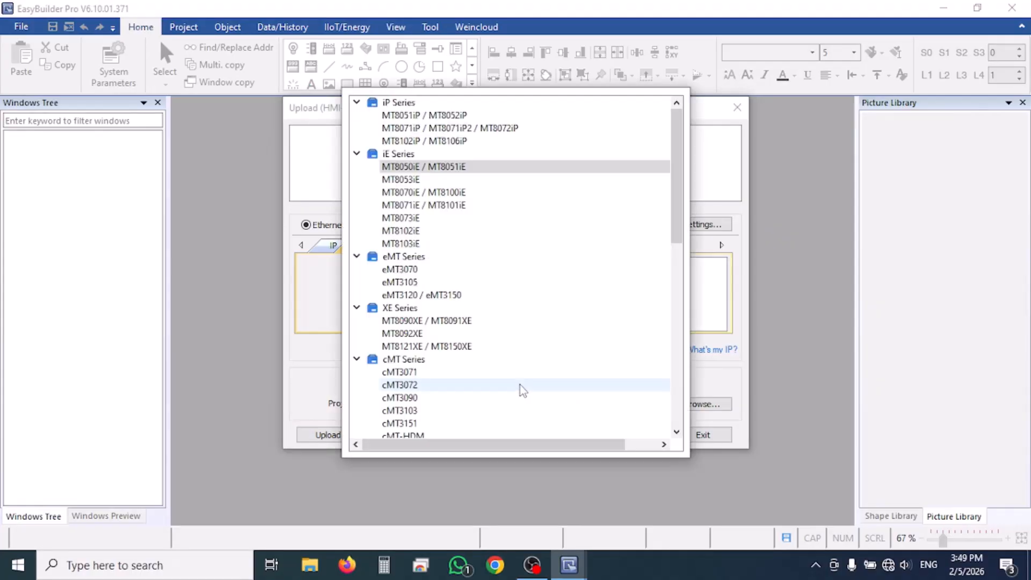
left_click(420, 207)
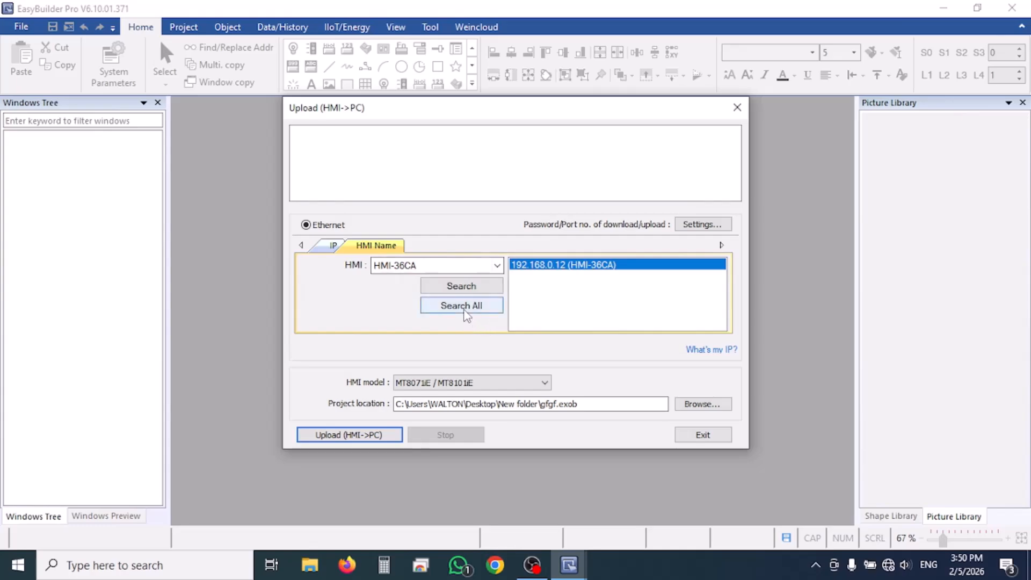
left_click(464, 311)
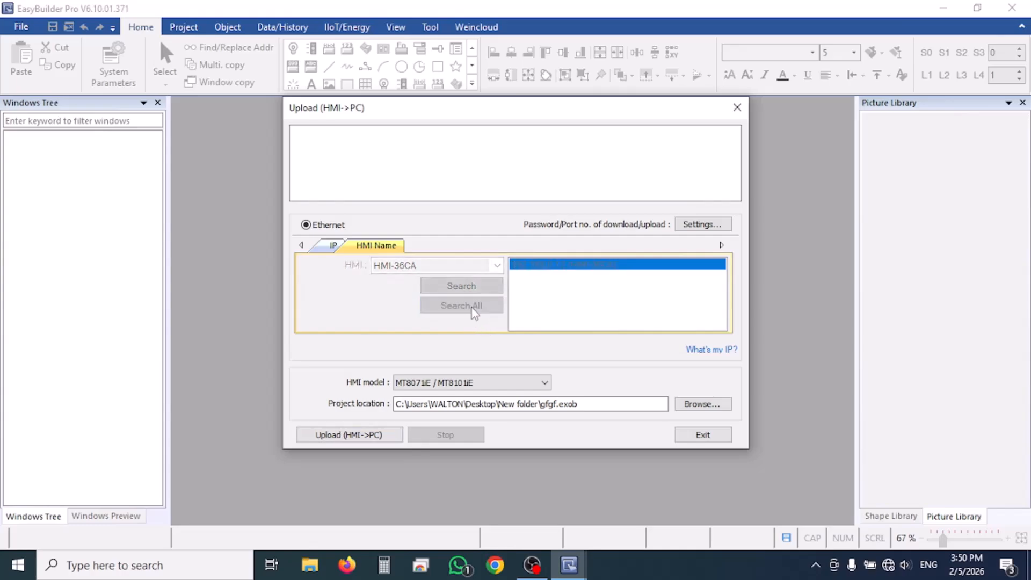
left_click(363, 436)
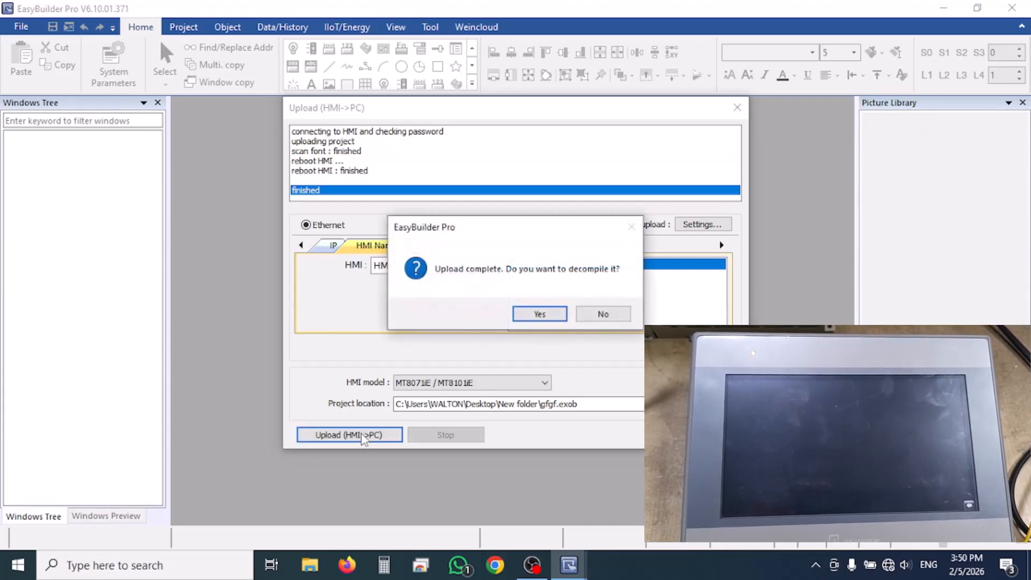
Step: Decompile the uploaded gfgf.exob into gfgf.emtp and open the decompiled project
left_click(538, 315)
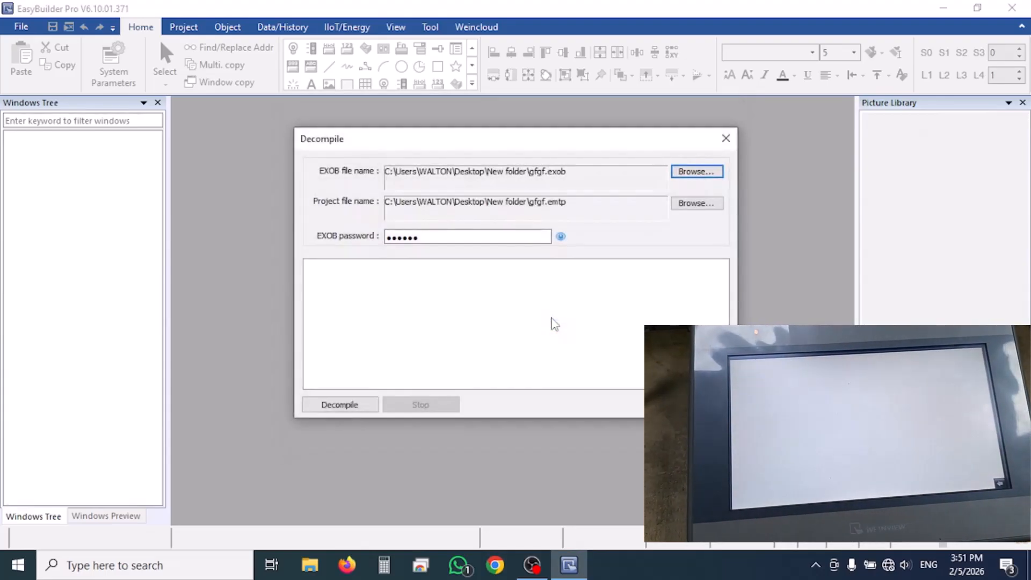
left_click(349, 404)
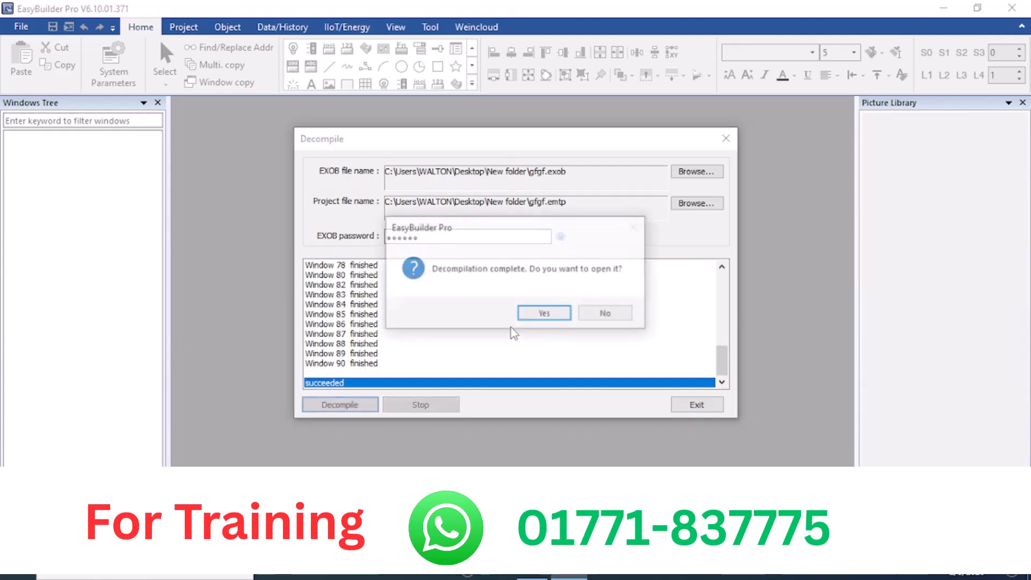
left_click(526, 316)
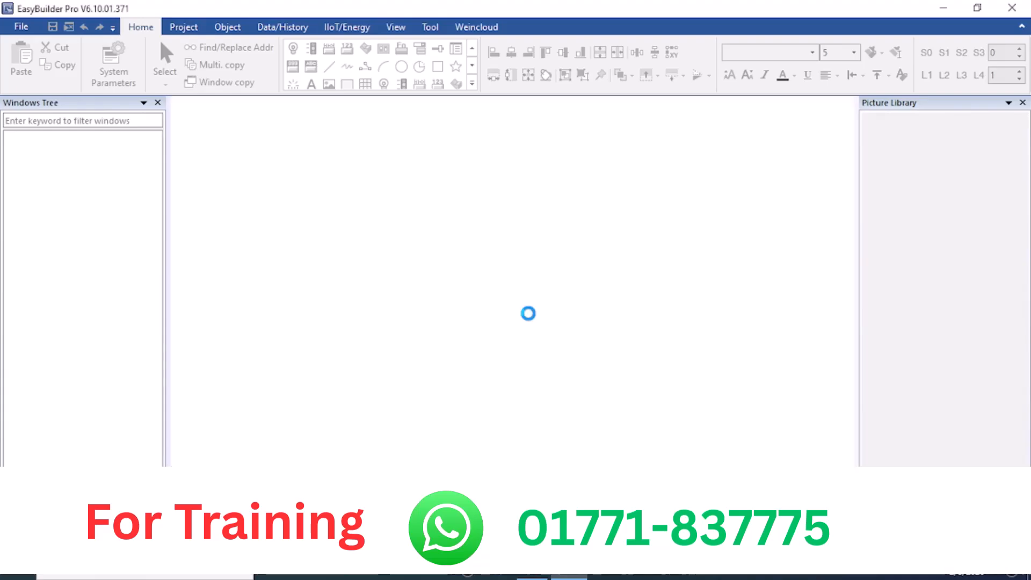